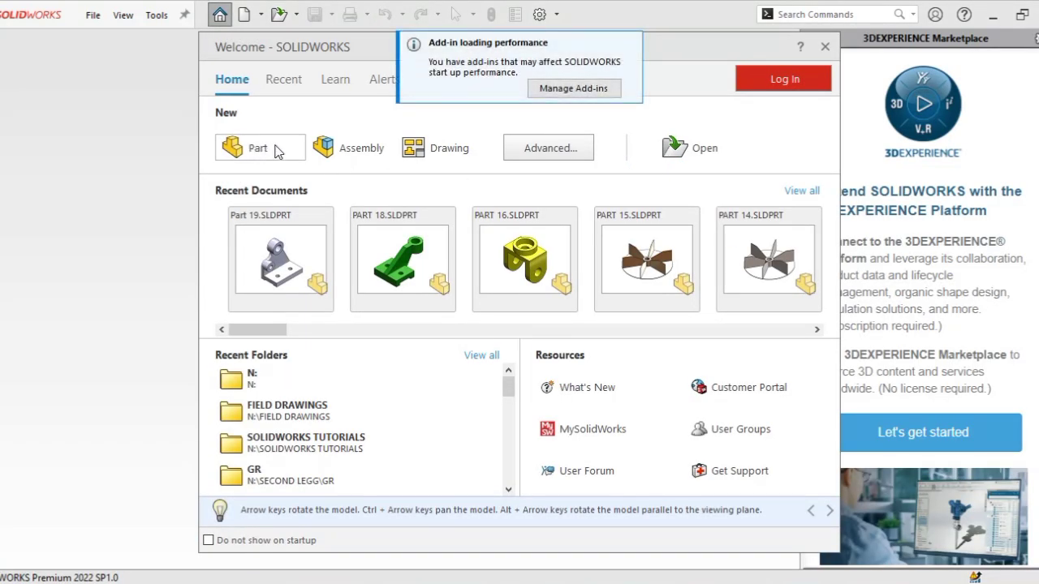
- Create a new part document and set its background scene to Plain White
{"action": "left_click", "coordinate": [94, 16]}
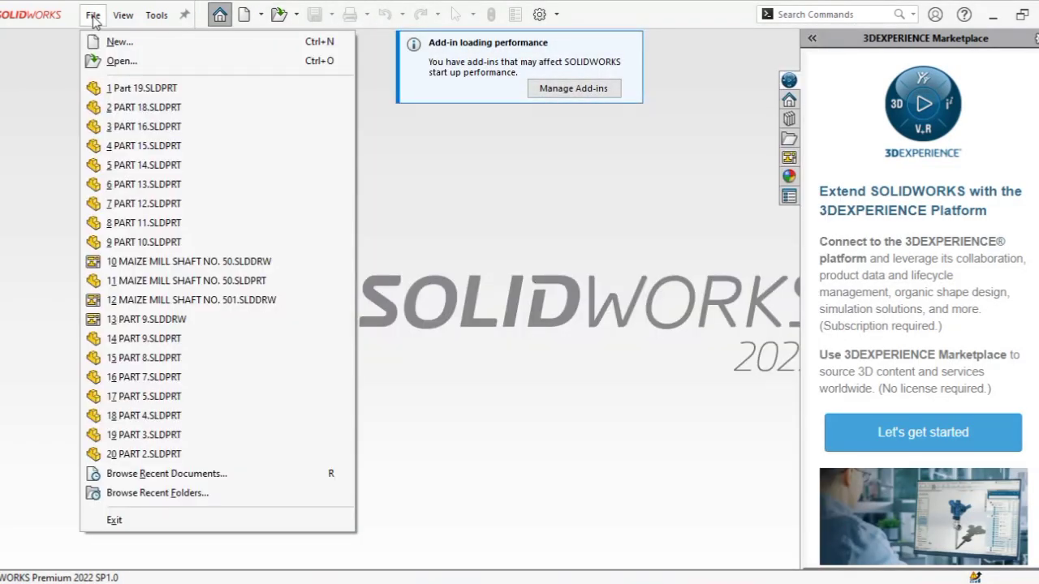
{"action": "left_click", "coordinate": [104, 42]}
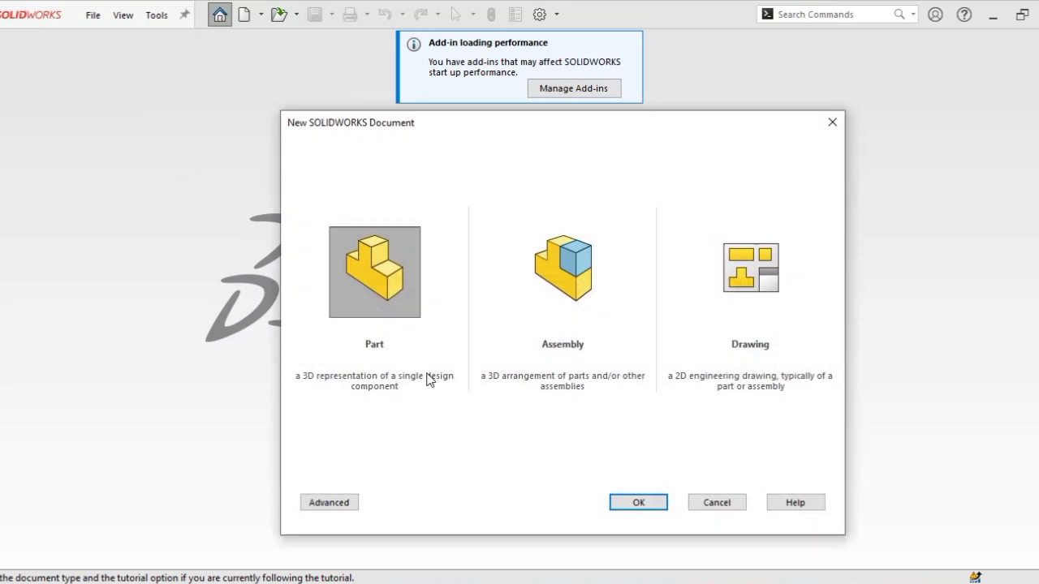
{"action": "left_click", "coordinate": [378, 301]}
{"action": "left_click", "coordinate": [647, 502]}
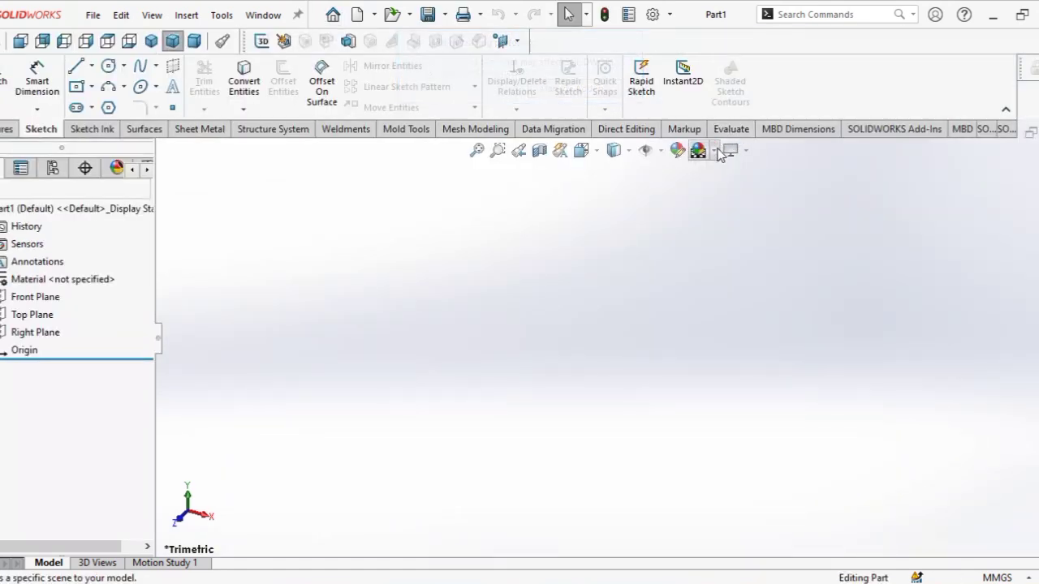
{"action": "left_click", "coordinate": [716, 152]}
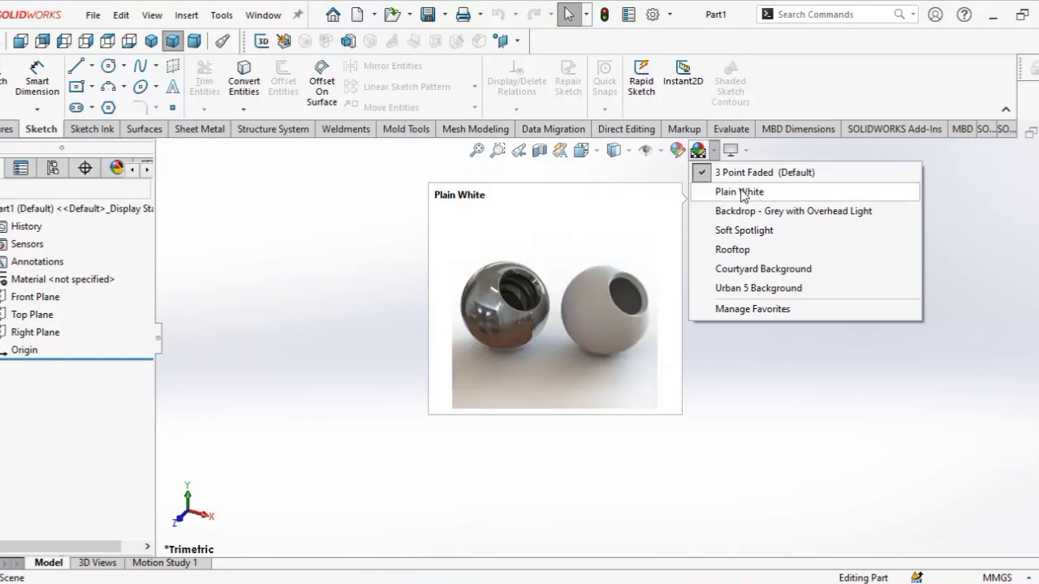
{"action": "left_click", "coordinate": [740, 192]}
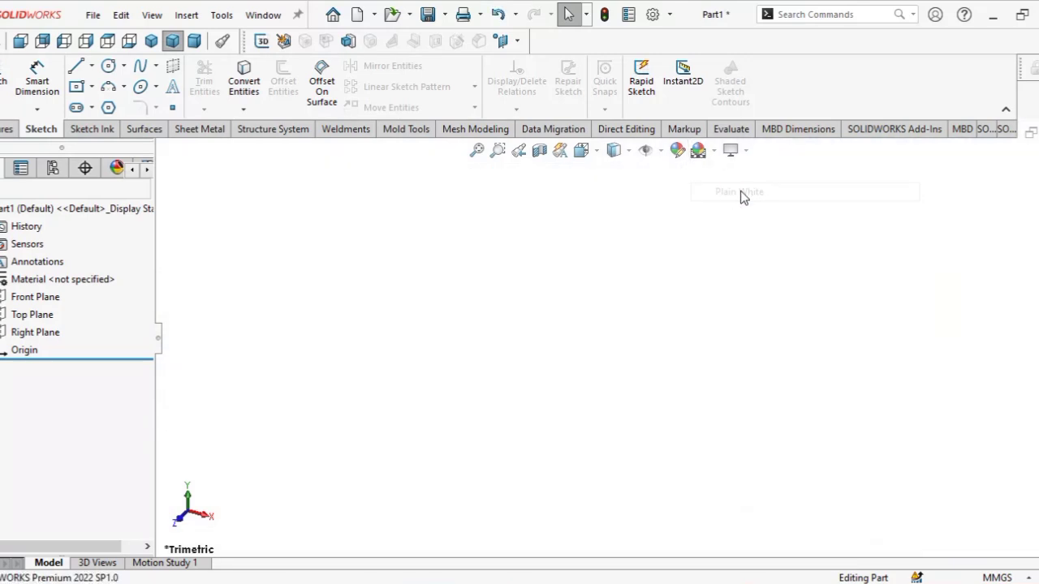
- Sketch two concentric circles centred on the origin of the Right Plane, the outer about 141 mm in diameter and the inner roughly half that
{"action": "left_click", "coordinate": [49, 332]}
{"action": "left_click", "coordinate": [63, 310]}
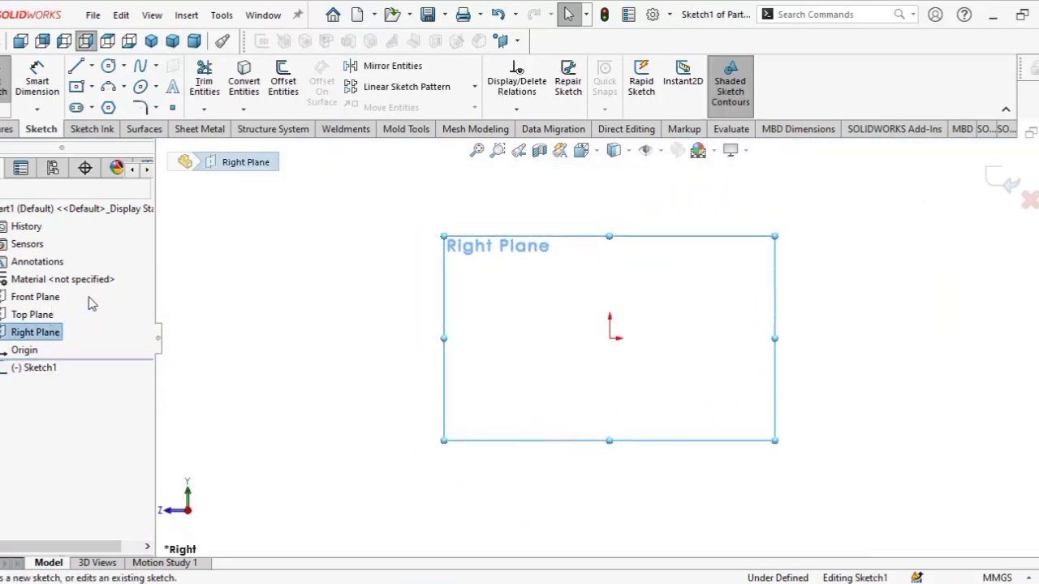
{"action": "left_click", "coordinate": [108, 67]}
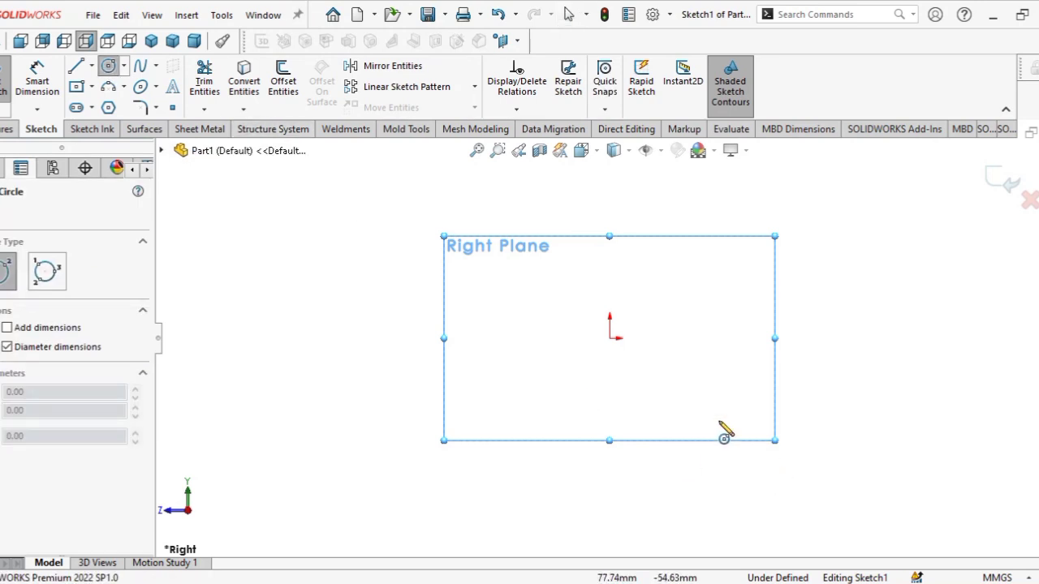
{"action": "left_click", "coordinate": [609, 338]}
{"action": "left_click", "coordinate": [741, 359]}
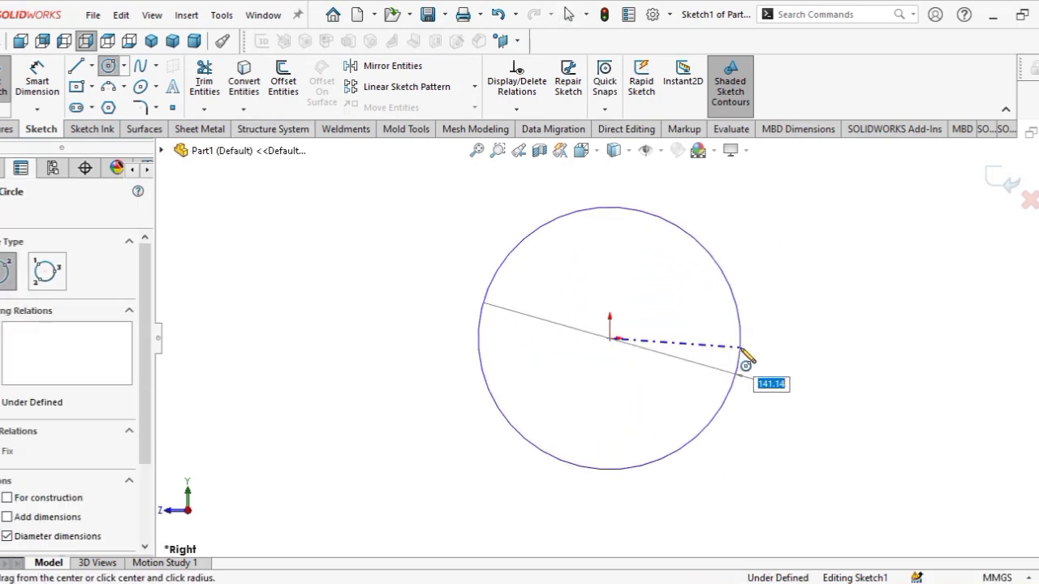
{"action": "left_click", "coordinate": [609, 339]}
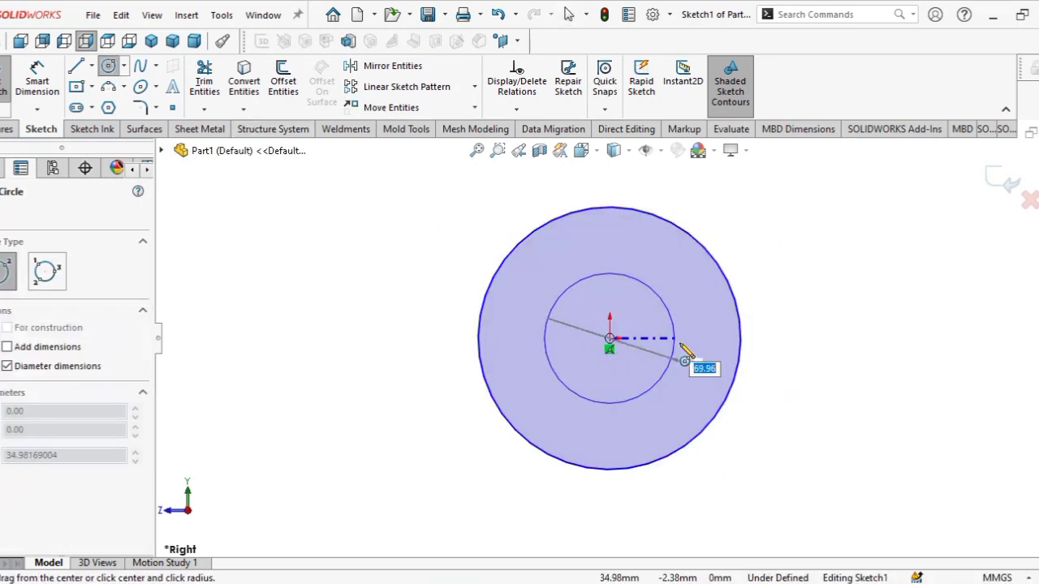
{"action": "left_click", "coordinate": [681, 350]}
- Dimension the outer circle's diameter to 60 mm and the inner circle's diameter to 30 mm
{"action": "left_click", "coordinate": [36, 77]}
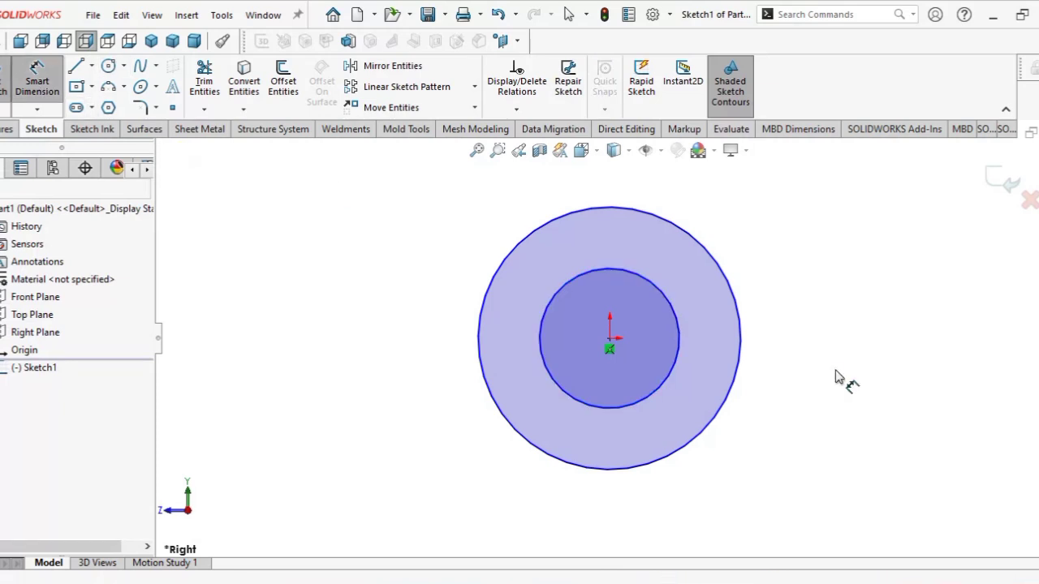
{"action": "left_click", "coordinate": [741, 341]}
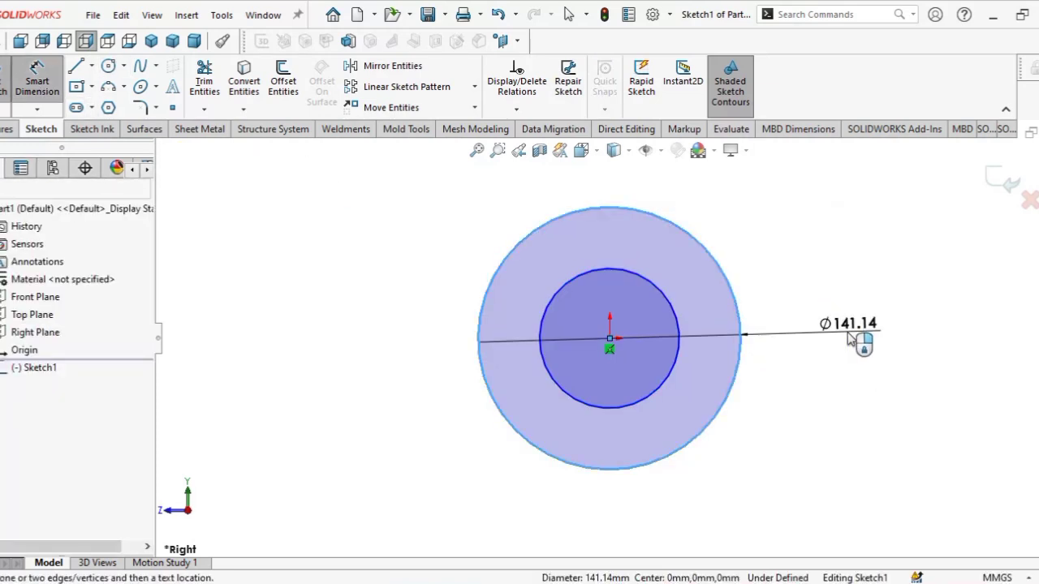
{"action": "left_click", "coordinate": [846, 337]}
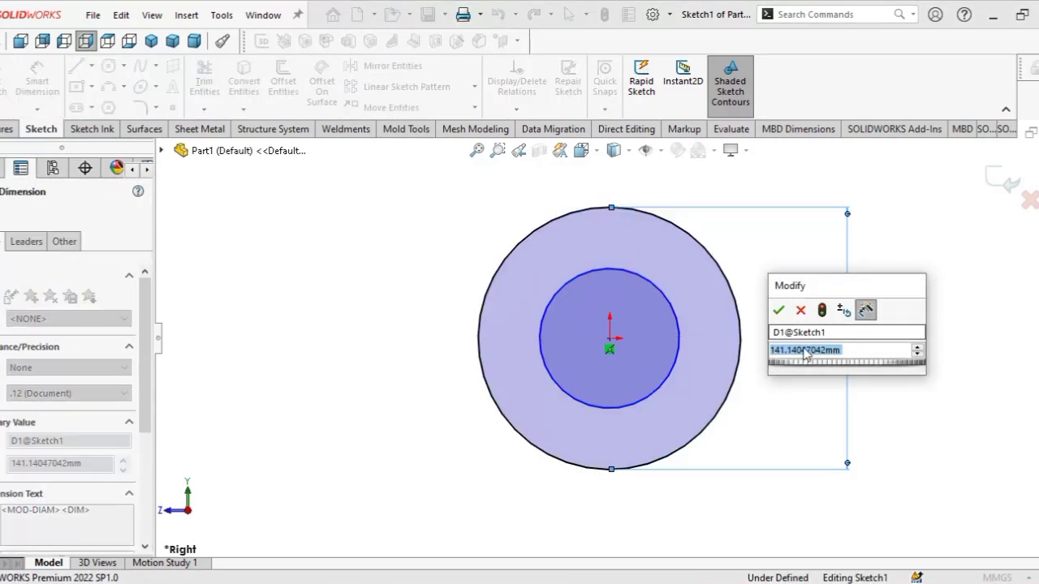
{"action": "type", "text": "60"}
{"action": "key", "text": "Return"}
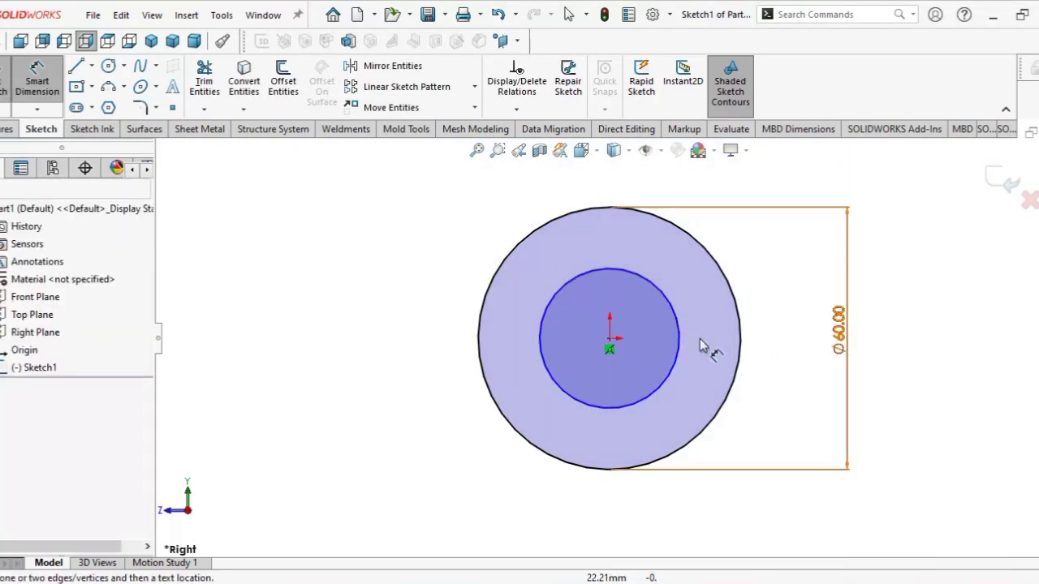
{"action": "left_click", "coordinate": [678, 336]}
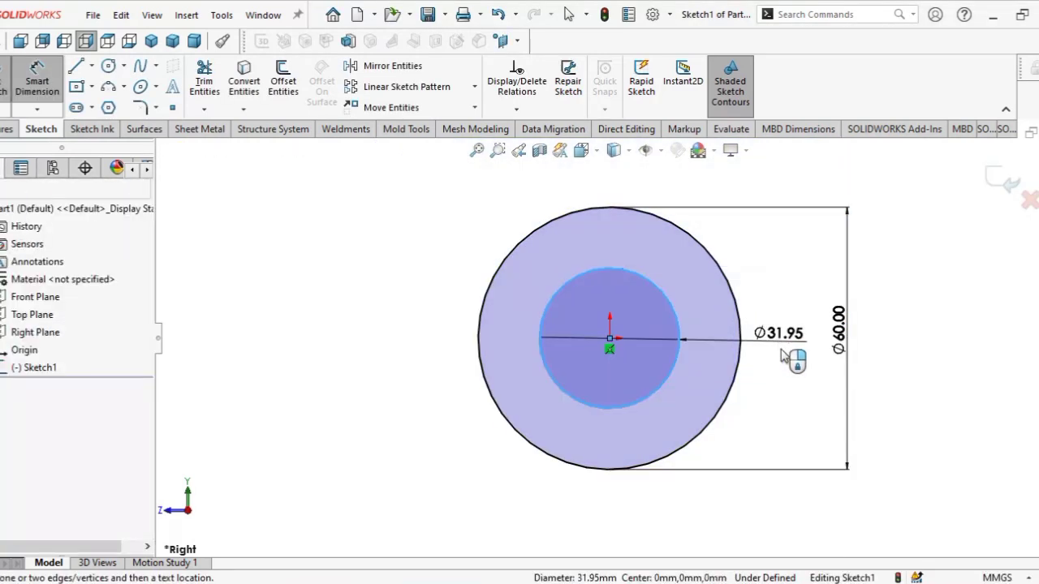
{"action": "left_click", "coordinate": [781, 357]}
{"action": "type", "text": "30"}
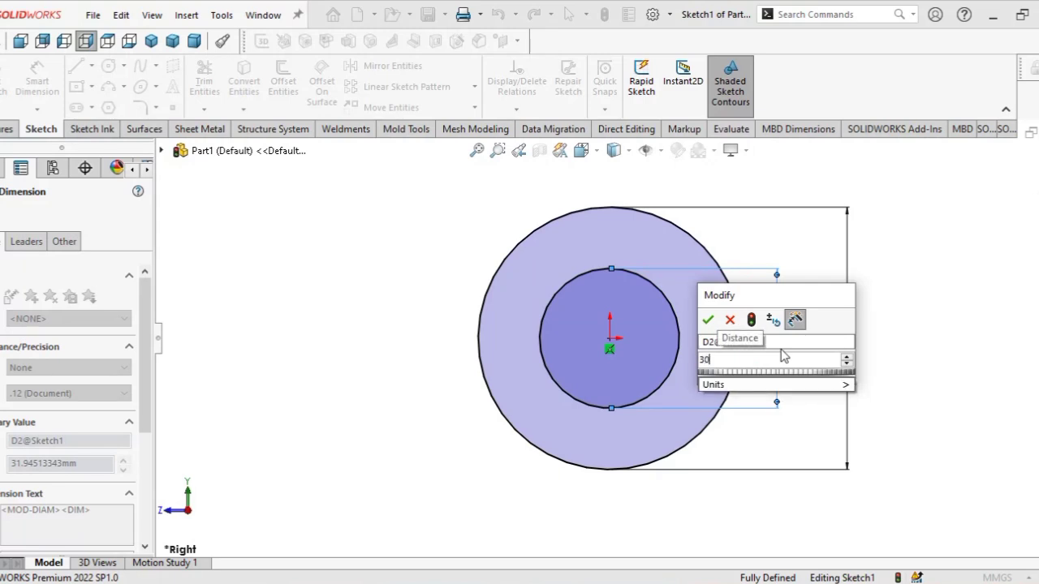
{"action": "key", "text": "Return"}
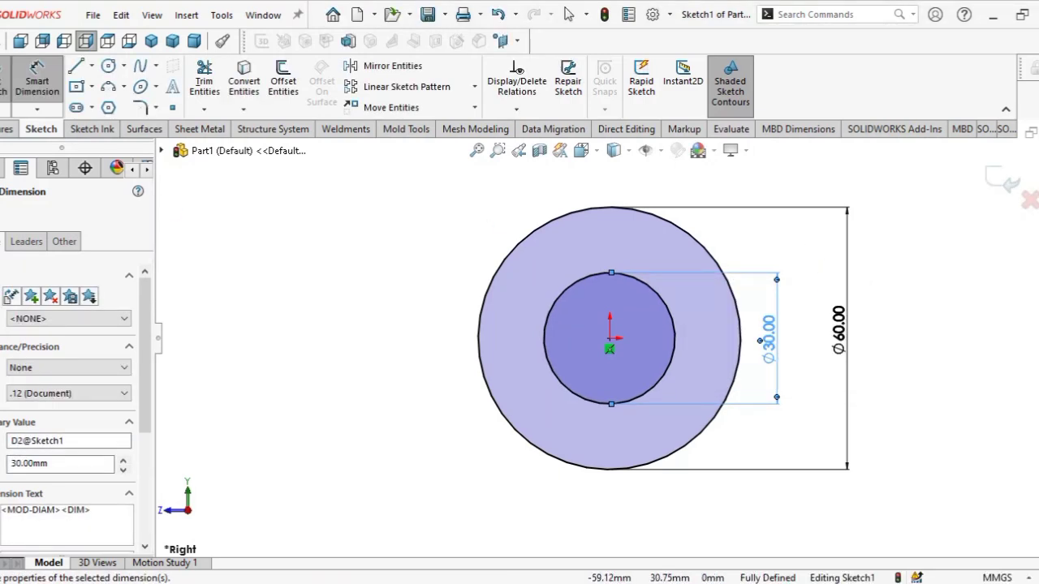
- Extrude the ring profile as a boss with the Mid Plane end condition and a depth of 80 mm
{"action": "left_click", "coordinate": [7, 130]}
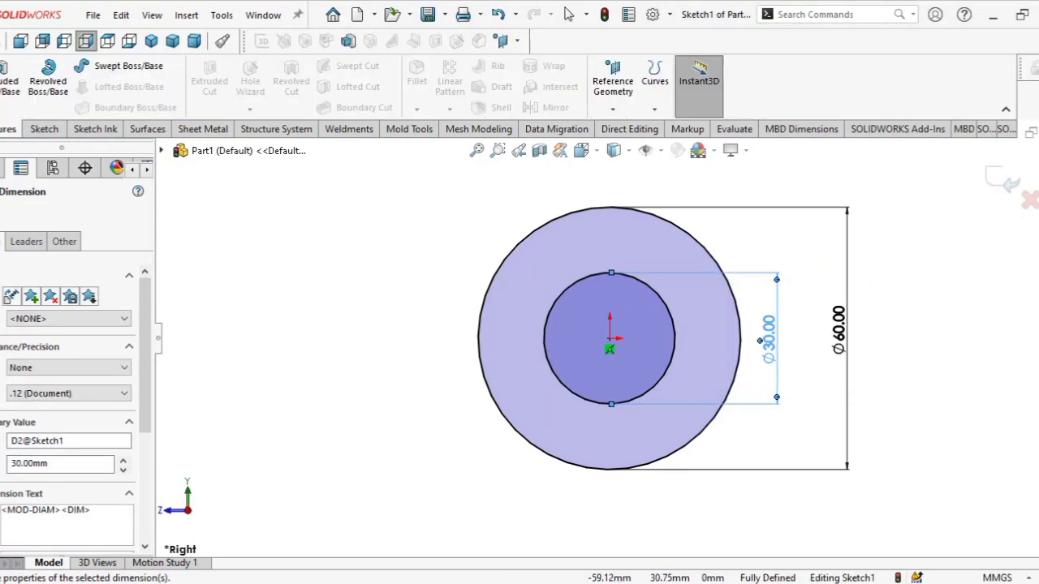
{"action": "left_click", "coordinate": [5, 94]}
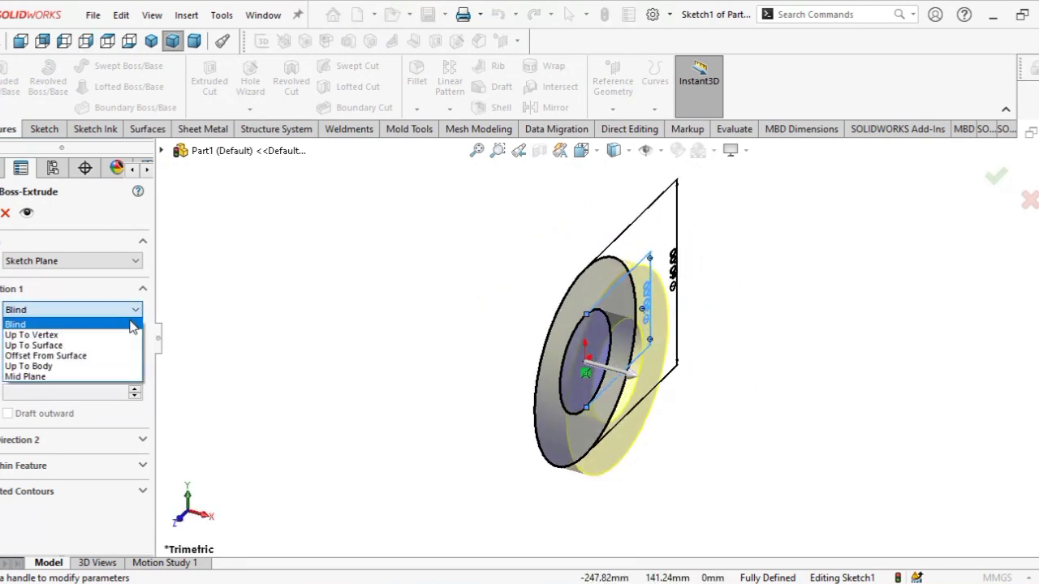
{"action": "left_click", "coordinate": [102, 373]}
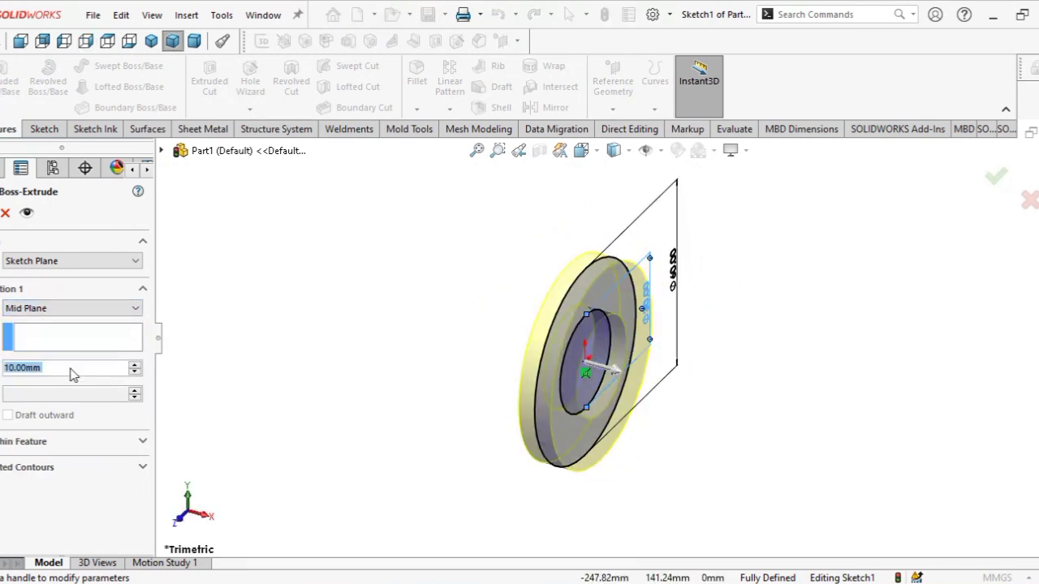
{"action": "type", "text": "80"}
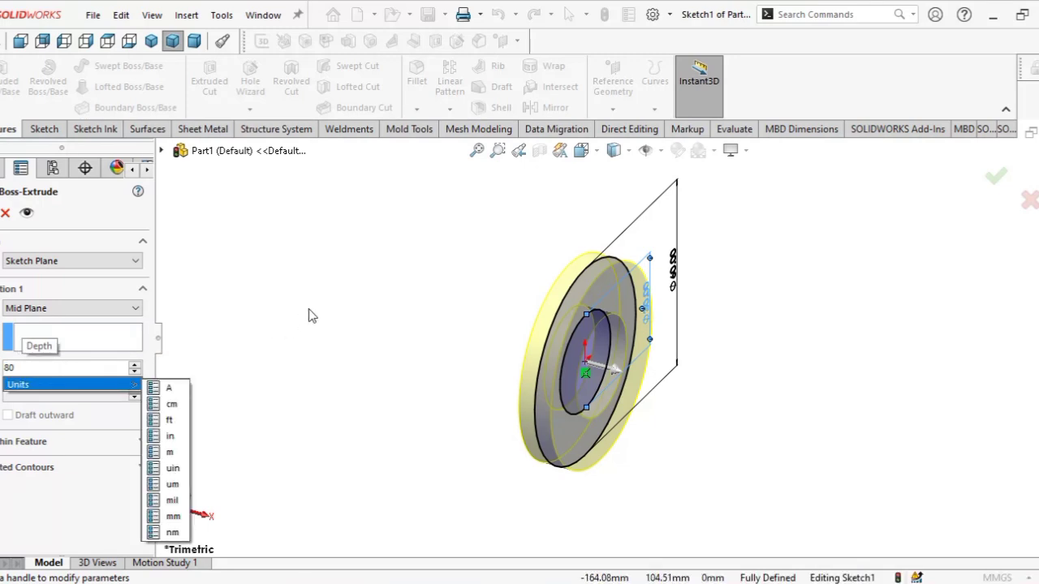
{"action": "key", "text": "Return"}
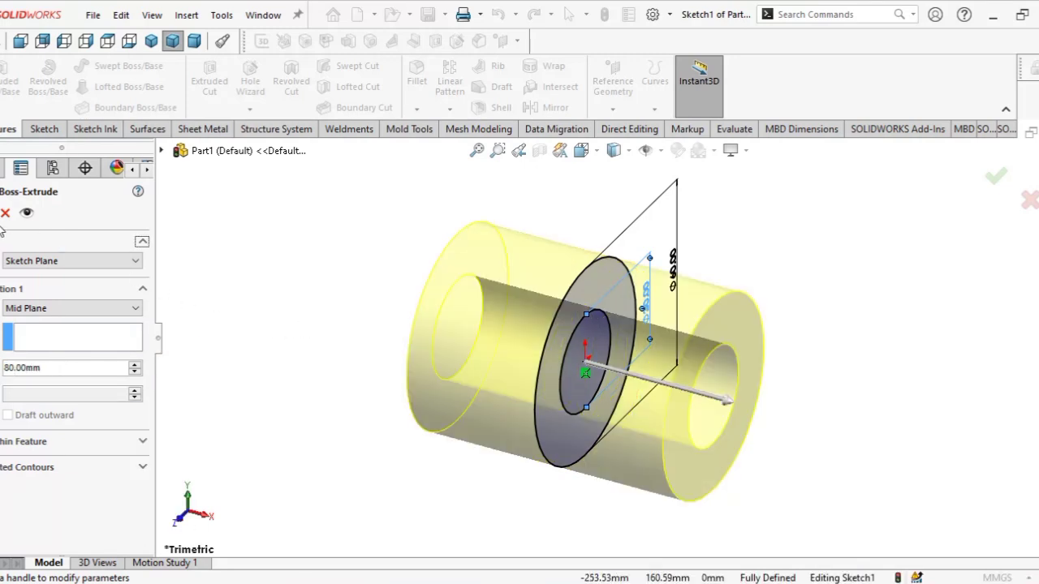
{"action": "key", "text": "Return"}
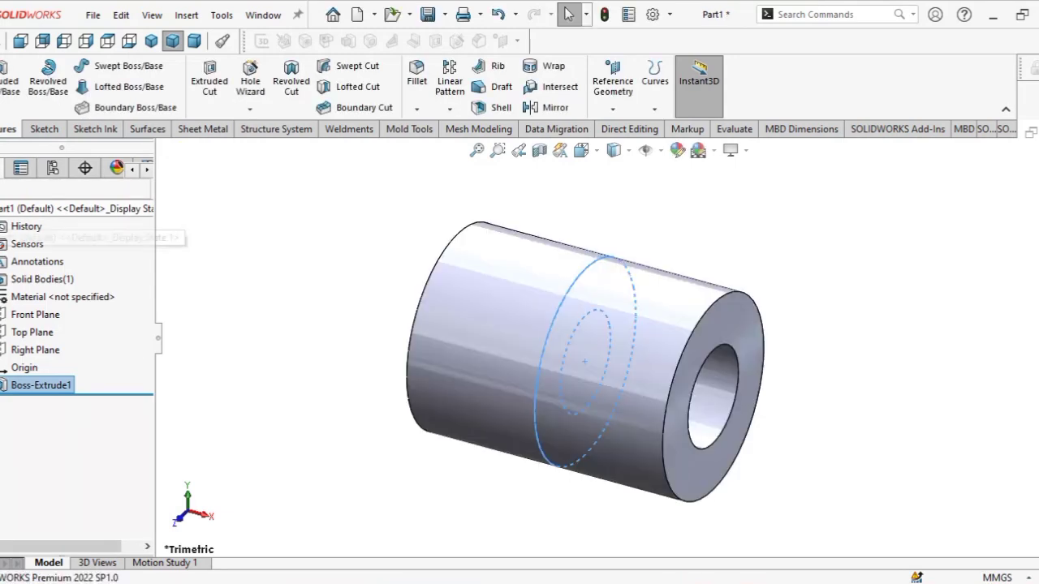
{"action": "left_click", "coordinate": [275, 286]}
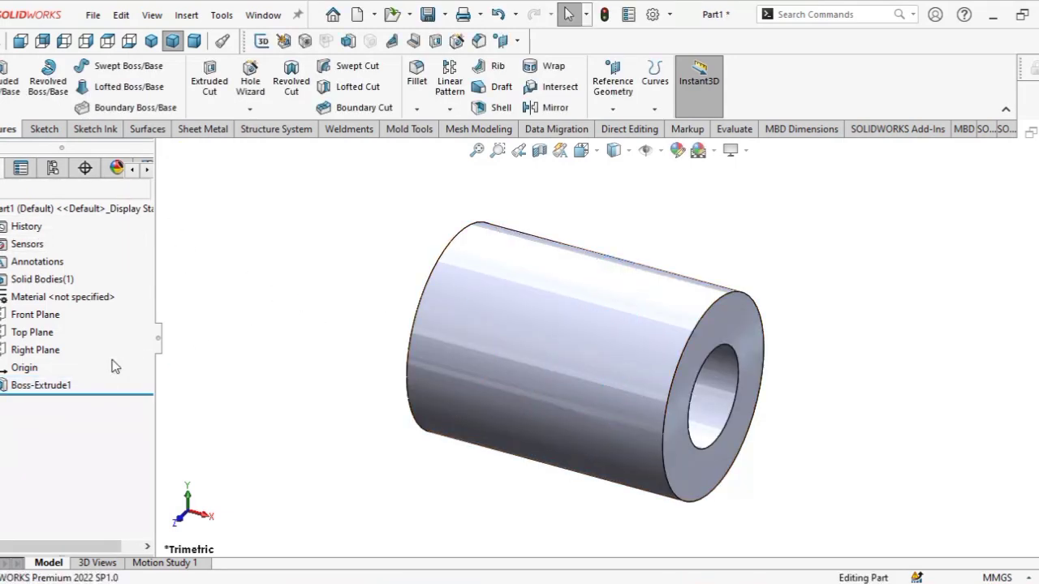
- On the Right Plane, sketch an open L-shaped line profile rising from the outer circle's top, with an end edge about 9 mm high, returning into the ring
{"action": "left_click", "coordinate": [61, 351]}
{"action": "left_click", "coordinate": [122, 325]}
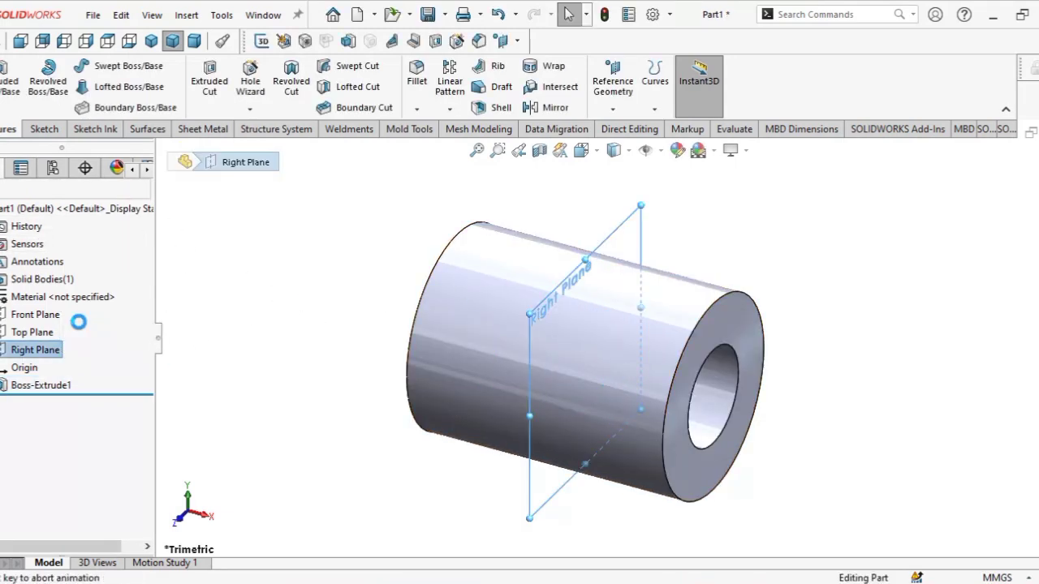
{"action": "scroll", "coordinate": [644, 195], "scroll_direction": "down", "scroll_amount": 3}
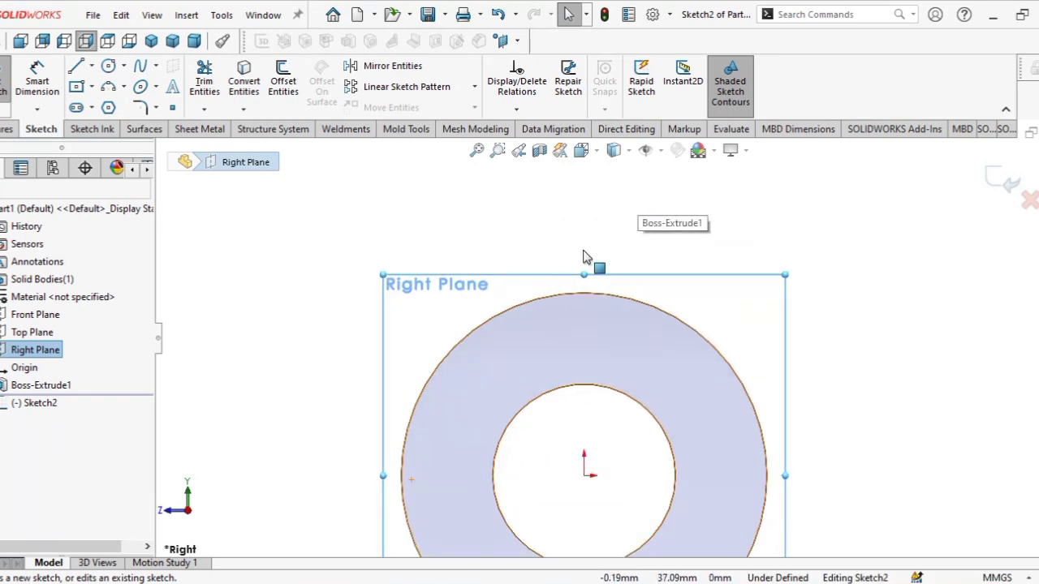
{"action": "scroll", "coordinate": [583, 251], "scroll_direction": "up", "scroll_amount": 2}
{"action": "scroll", "coordinate": [578, 228], "scroll_direction": "down", "scroll_amount": 1}
{"action": "left_click", "coordinate": [77, 65]}
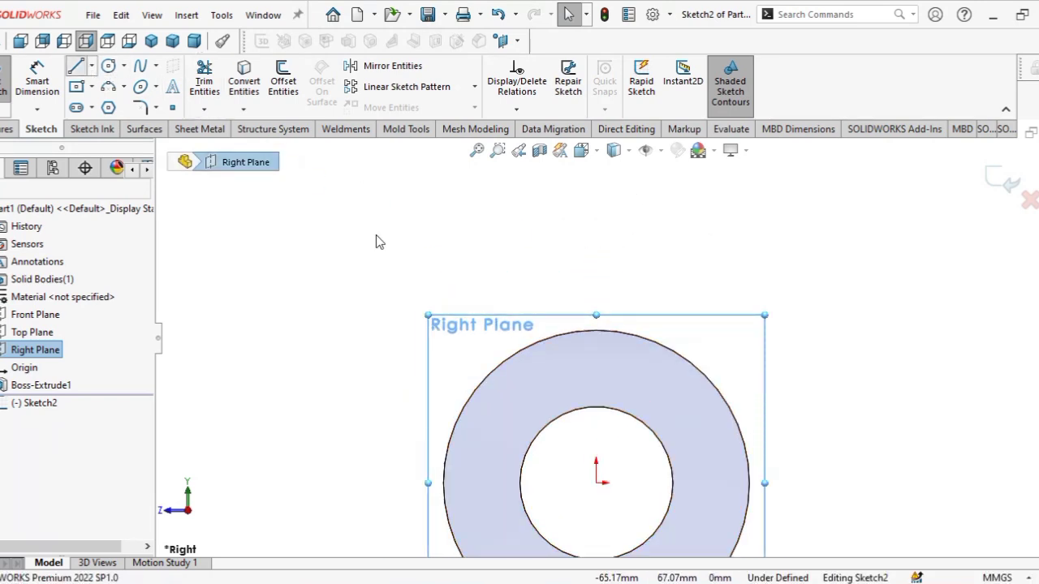
{"action": "left_click", "coordinate": [597, 331]}
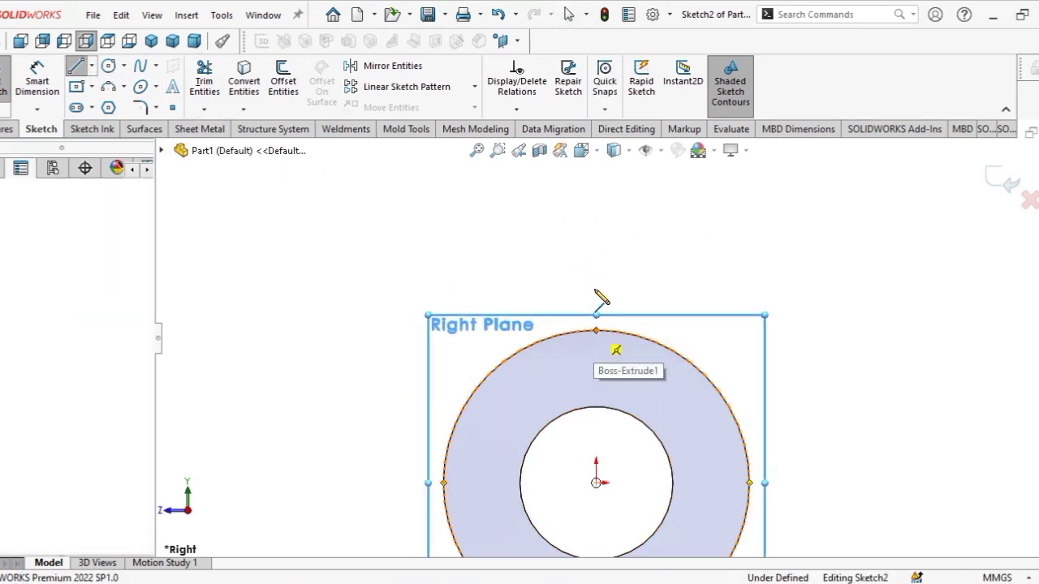
{"action": "left_click", "coordinate": [596, 203]}
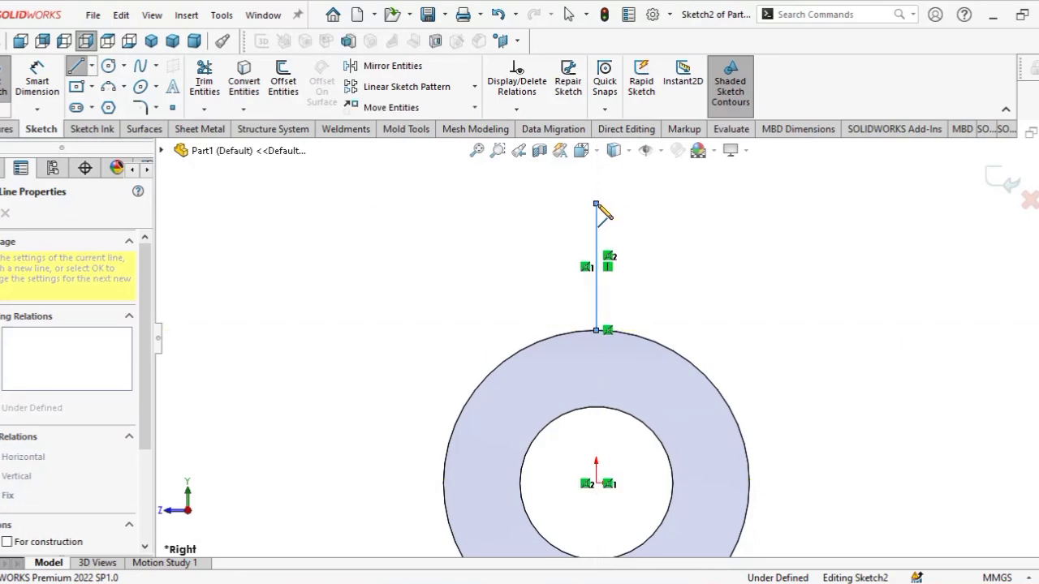
{"action": "left_click", "coordinate": [803, 203]}
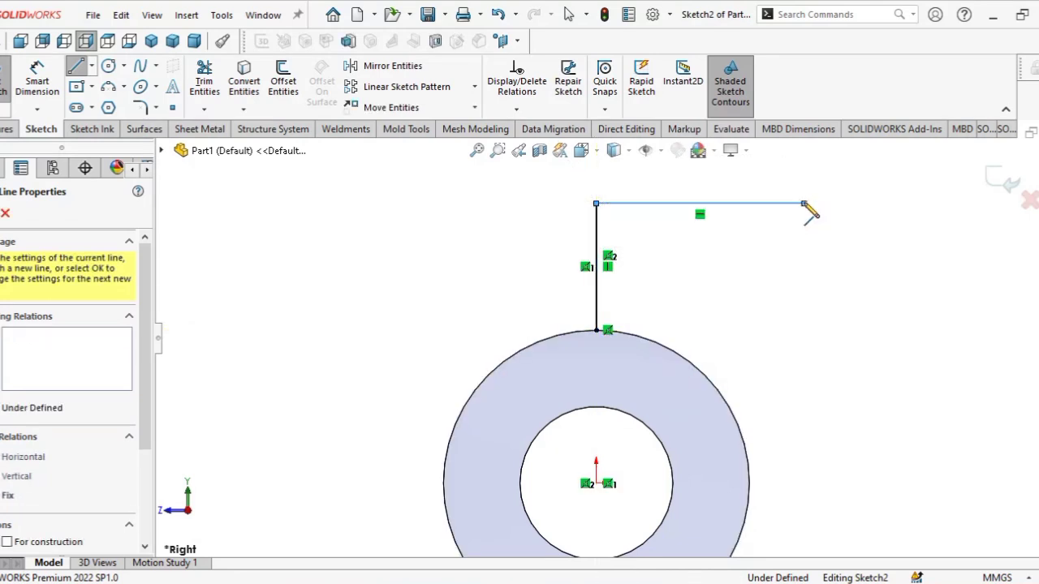
{"action": "left_click", "coordinate": [803, 249]}
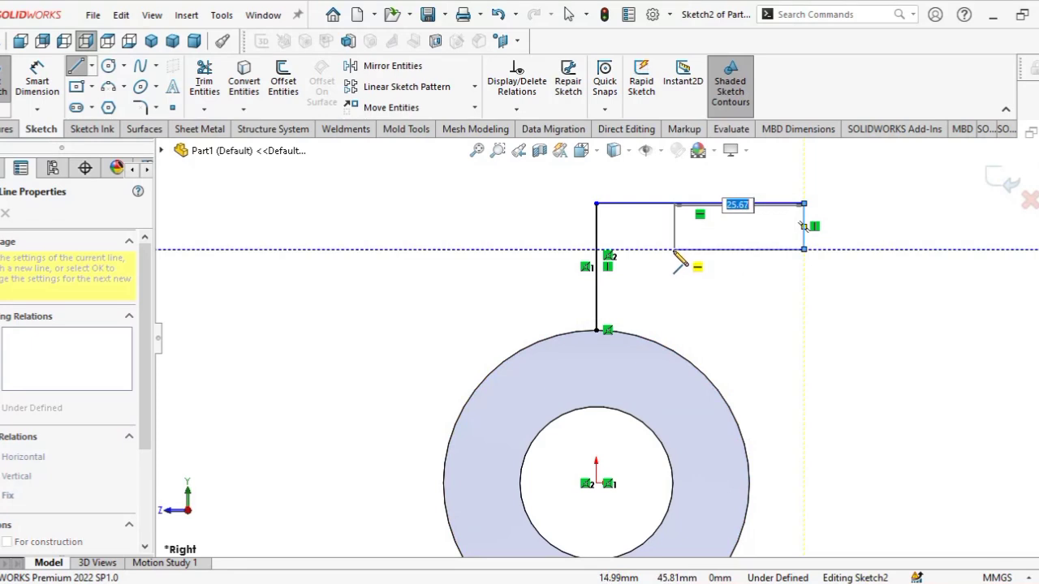
{"action": "left_click", "coordinate": [664, 250]}
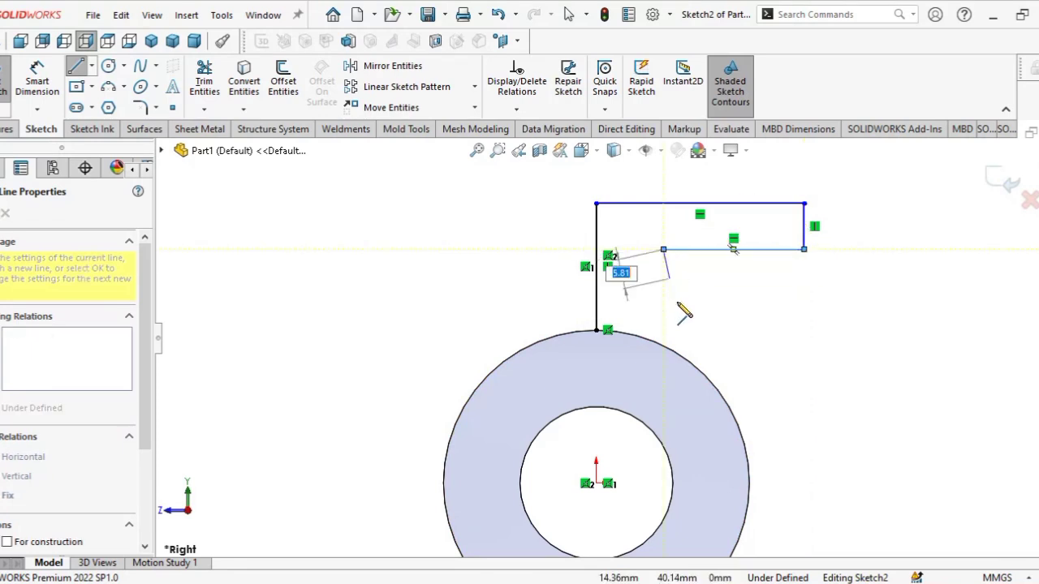
{"action": "left_click", "coordinate": [664, 369]}
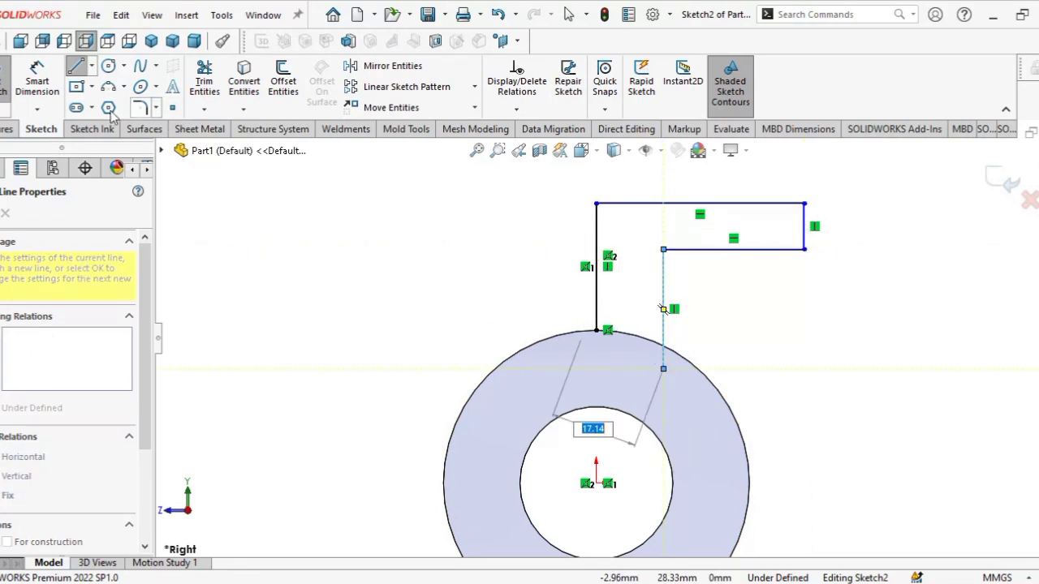
- Dimension the vertical end edge of the L-shaped arm profile to 20 mm
{"action": "left_click", "coordinate": [50, 89]}
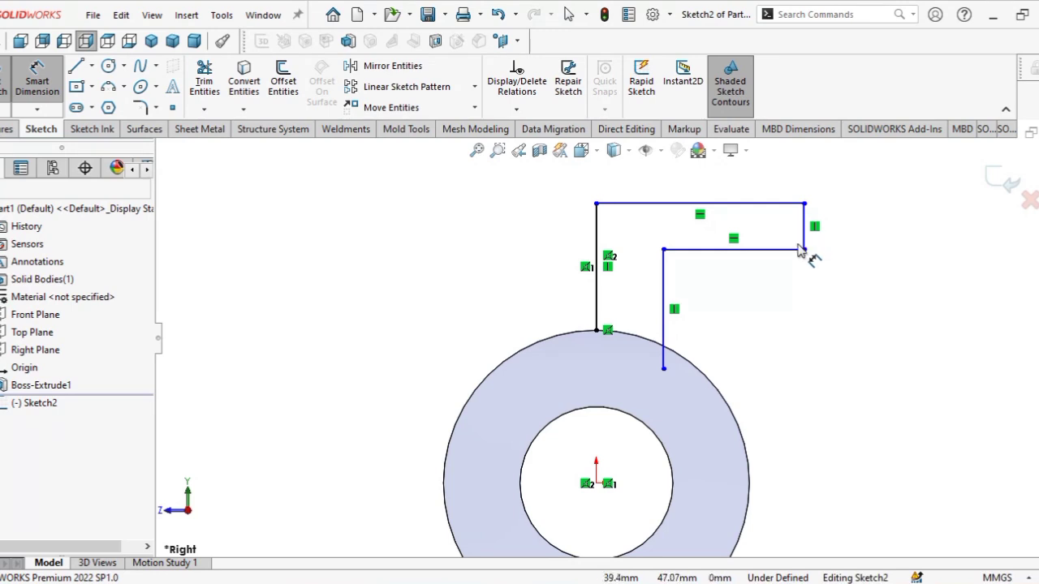
{"action": "left_click", "coordinate": [852, 229]}
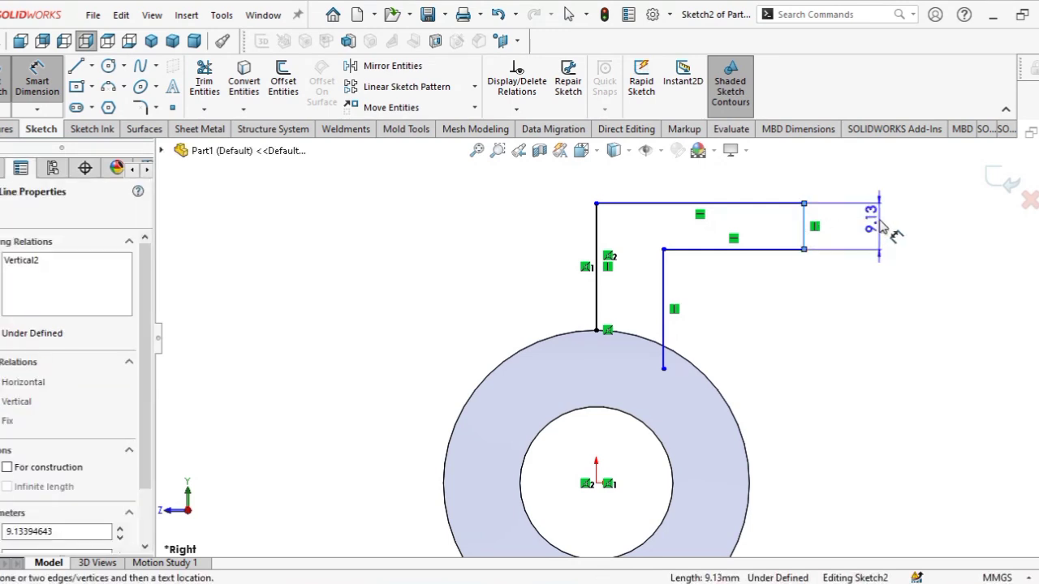
{"action": "left_click", "coordinate": [883, 233]}
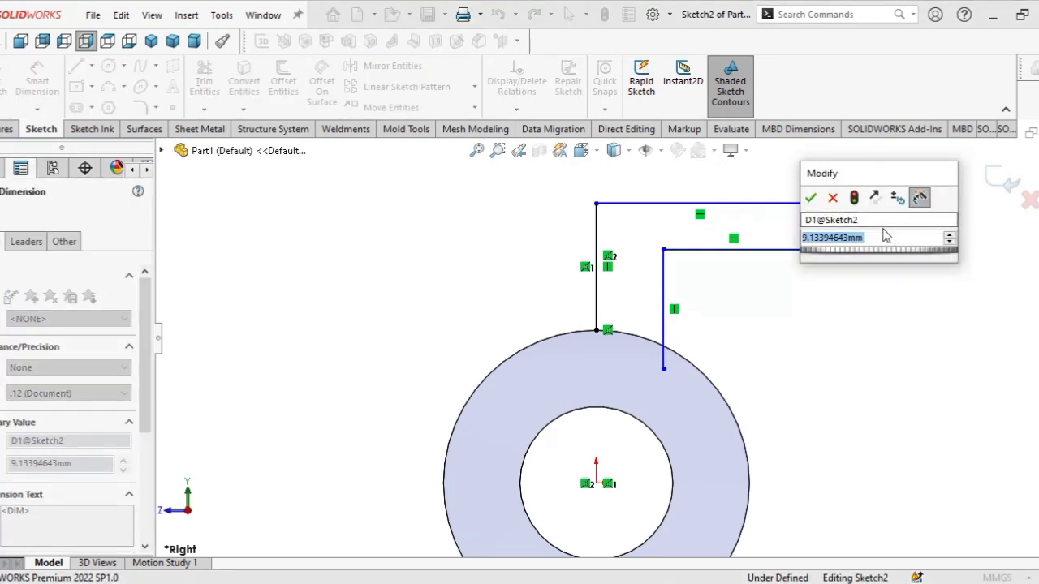
{"action": "type", "text": "20"}
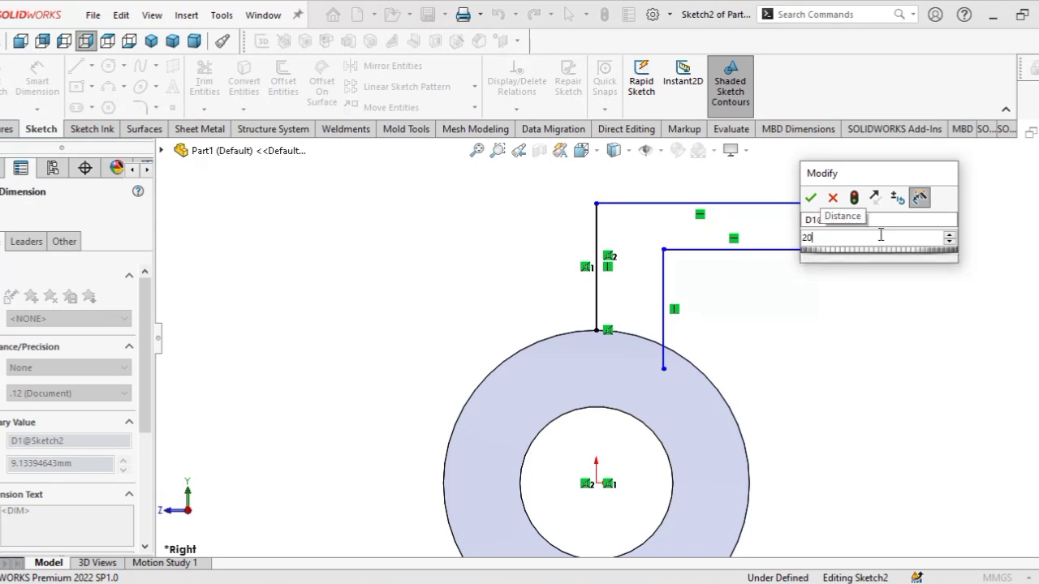
{"action": "key", "text": "Return"}
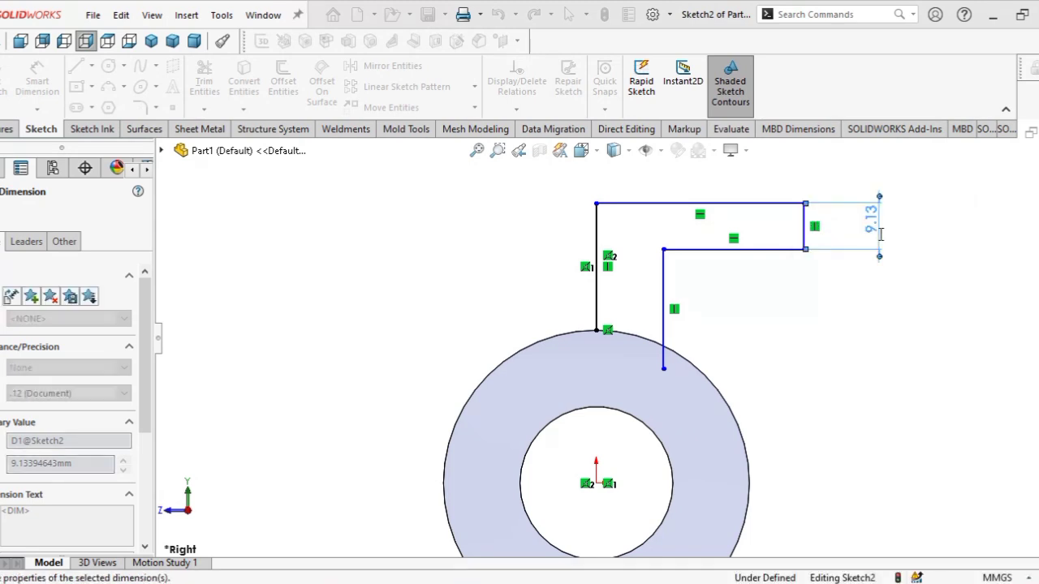
- Dimension the distance between the arm profile's two vertical lines that meet the ring to 20 mm
{"action": "left_click", "coordinate": [601, 321]}
{"action": "left_click", "coordinate": [664, 345]}
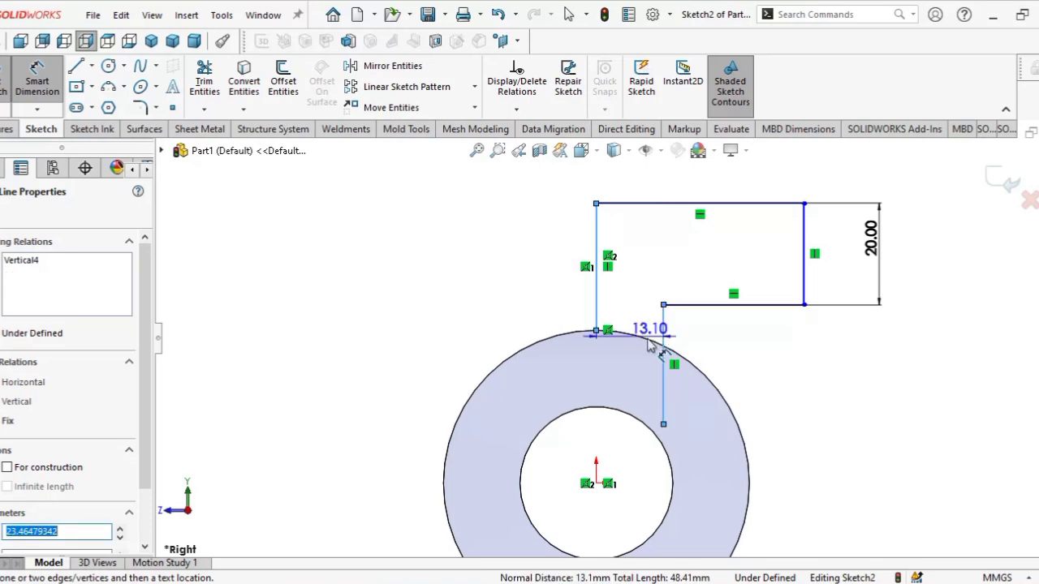
{"action": "left_click", "coordinate": [641, 376]}
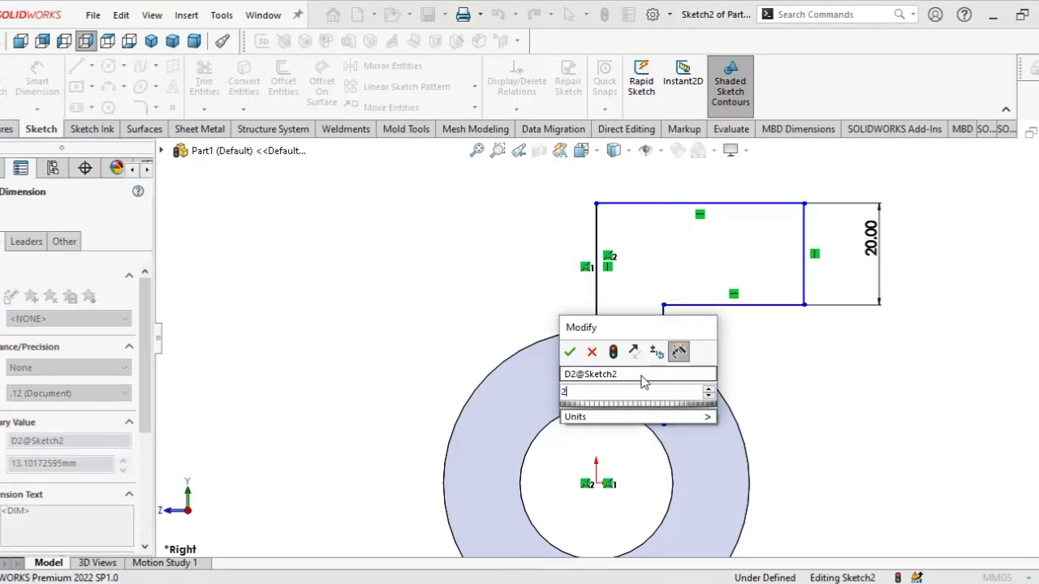
{"action": "type", "text": "20"}
{"action": "key", "text": "Return"}
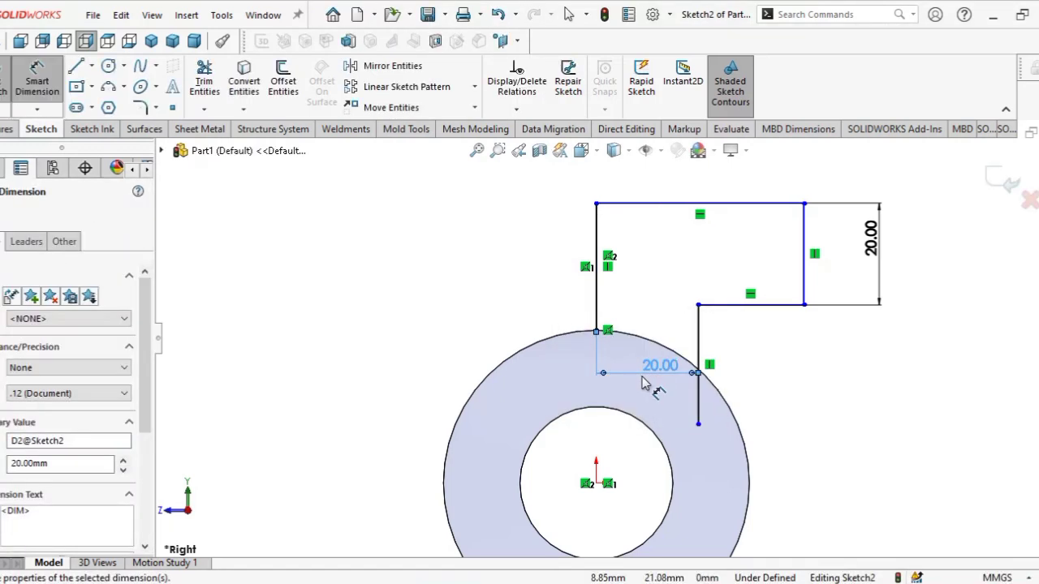
- Dimension the long vertical line above the ring to 36 mm and the arm's upper horizontal line to 40 mm
{"action": "left_click", "coordinate": [595, 301]}
{"action": "left_click", "coordinate": [529, 280]}
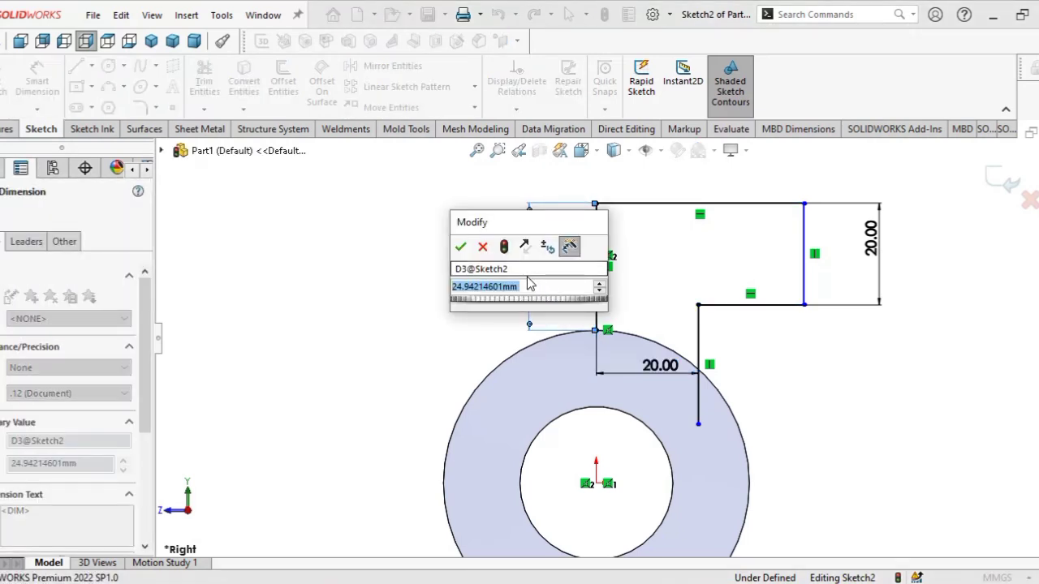
{"action": "type", "text": "36"}
{"action": "key", "text": "Return"}
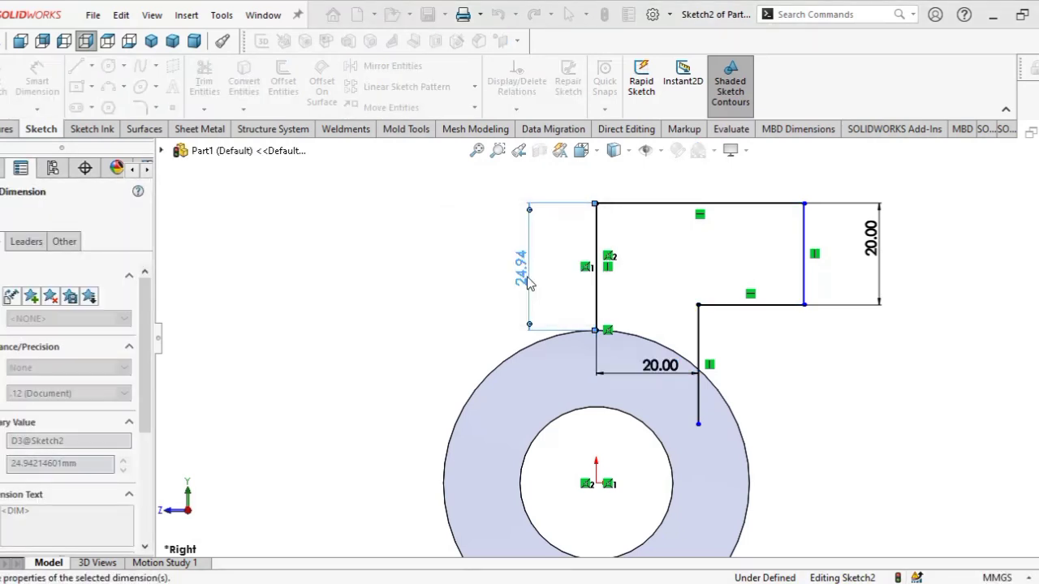
{"action": "scroll", "coordinate": [601, 381], "scroll_direction": "up", "scroll_amount": 2}
{"action": "scroll", "coordinate": [690, 203], "scroll_direction": "down", "scroll_amount": 4}
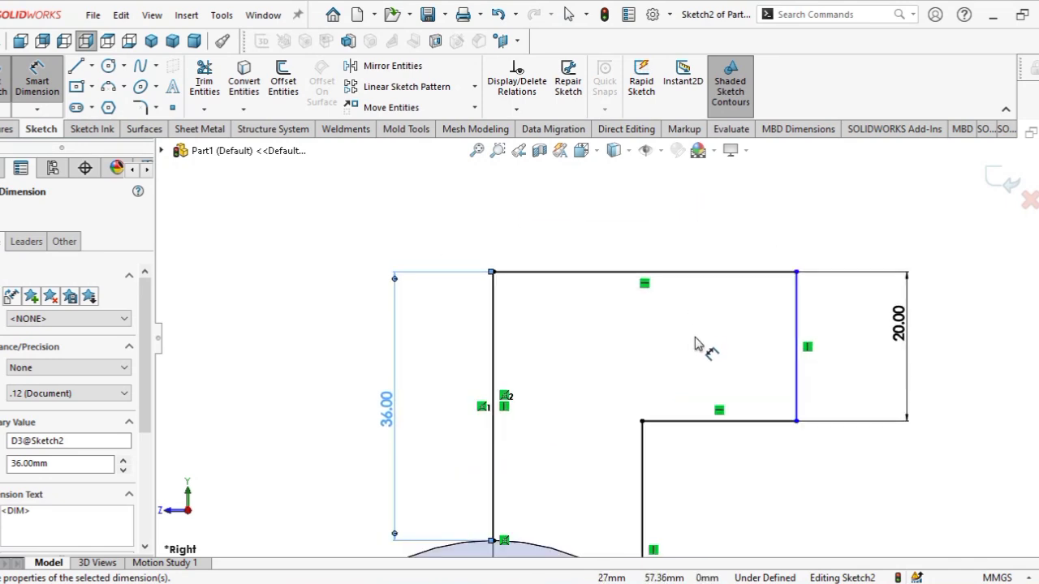
{"action": "left_click", "coordinate": [682, 275]}
{"action": "left_click", "coordinate": [673, 227]}
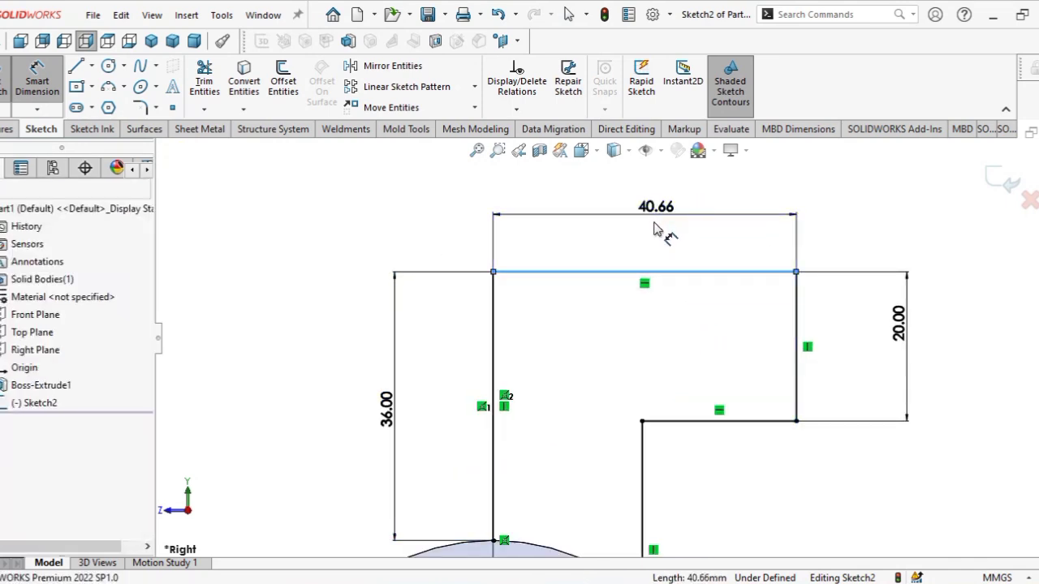
{"action": "type", "text": "40"}
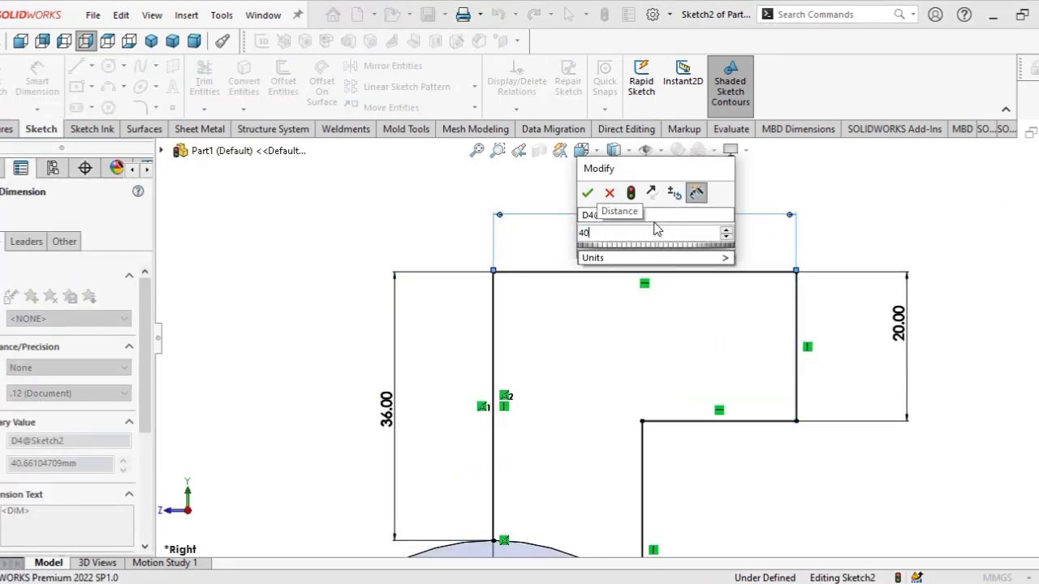
{"action": "key", "text": "Return"}
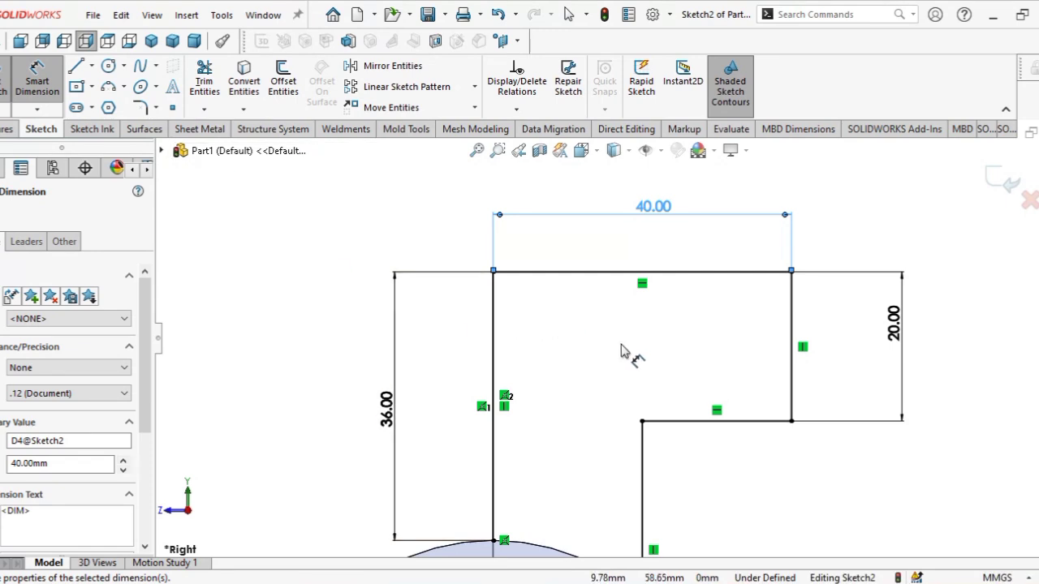
{"action": "scroll", "coordinate": [621, 350], "scroll_direction": "up", "scroll_amount": 3}
{"action": "scroll", "coordinate": [703, 429], "scroll_direction": "up", "scroll_amount": 1}
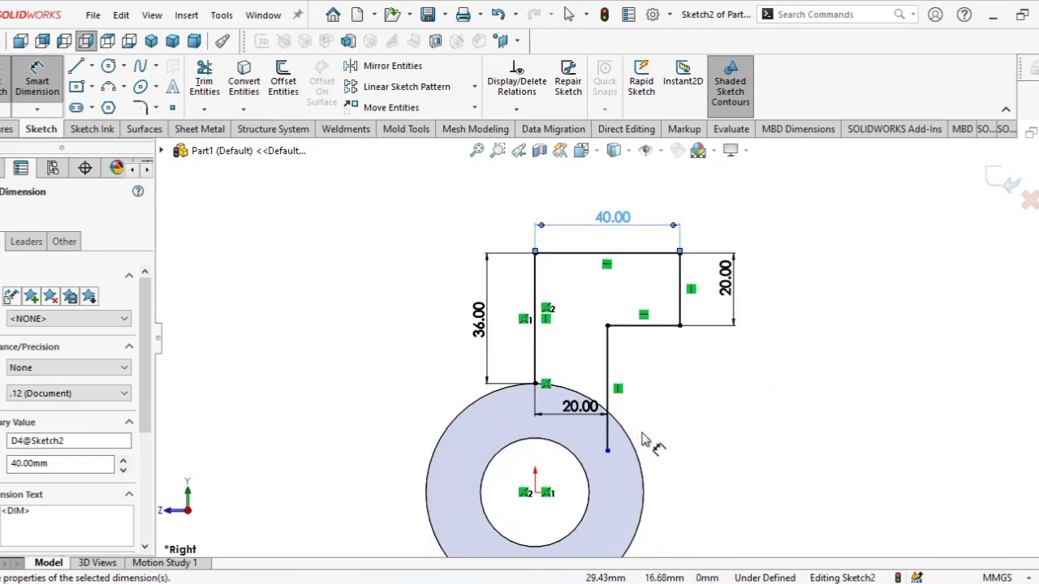
{"action": "right_click", "coordinate": [290, 219]}
{"action": "left_click", "coordinate": [328, 264]}
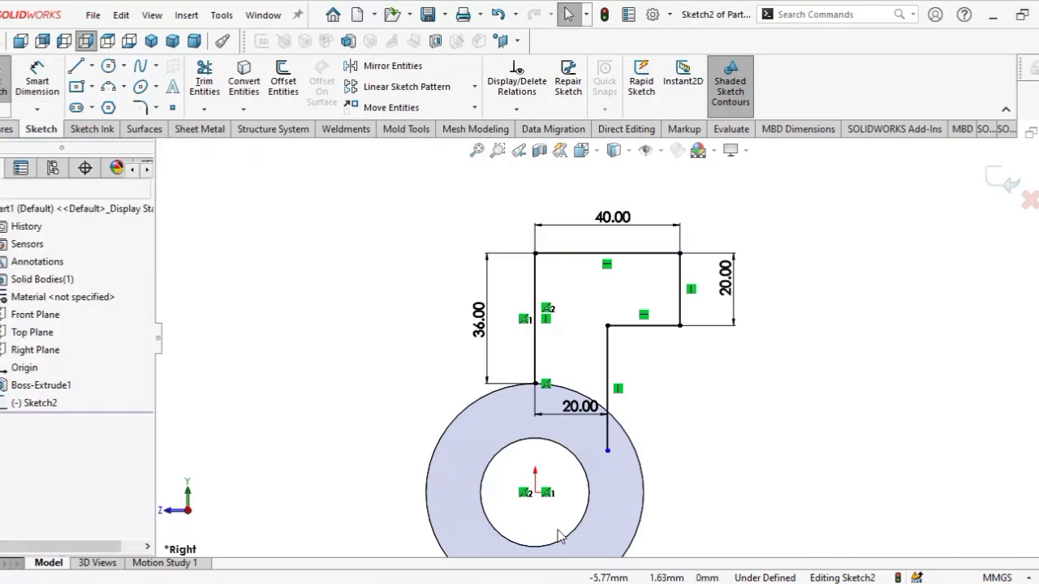
- Convert the ring face's outer edge into the sketch and extrude the enclosed L-shaped region 60 mm with the Mid Plane end condition
{"action": "left_click", "coordinate": [623, 504]}
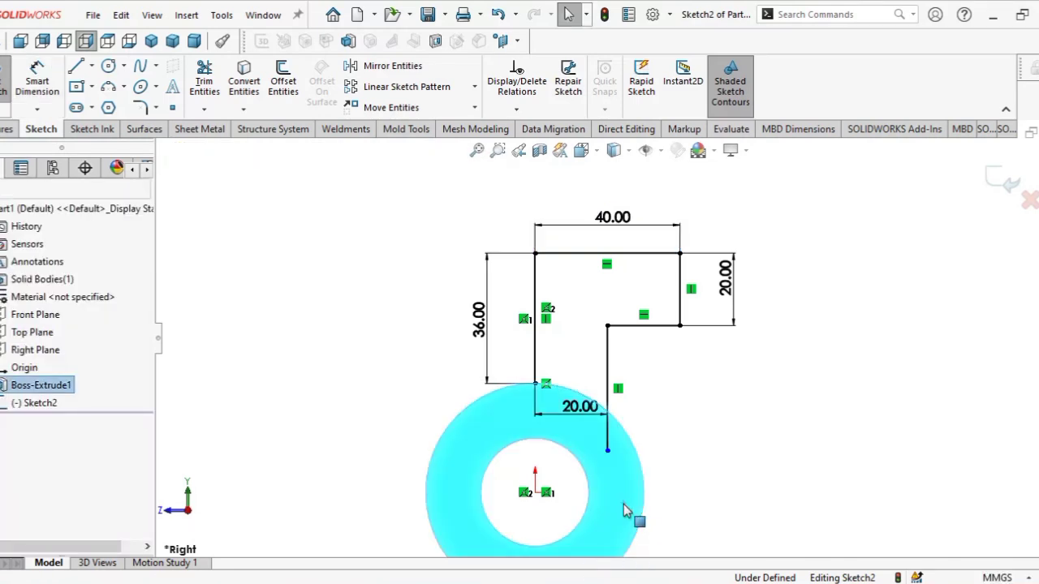
{"action": "left_click", "coordinate": [244, 81]}
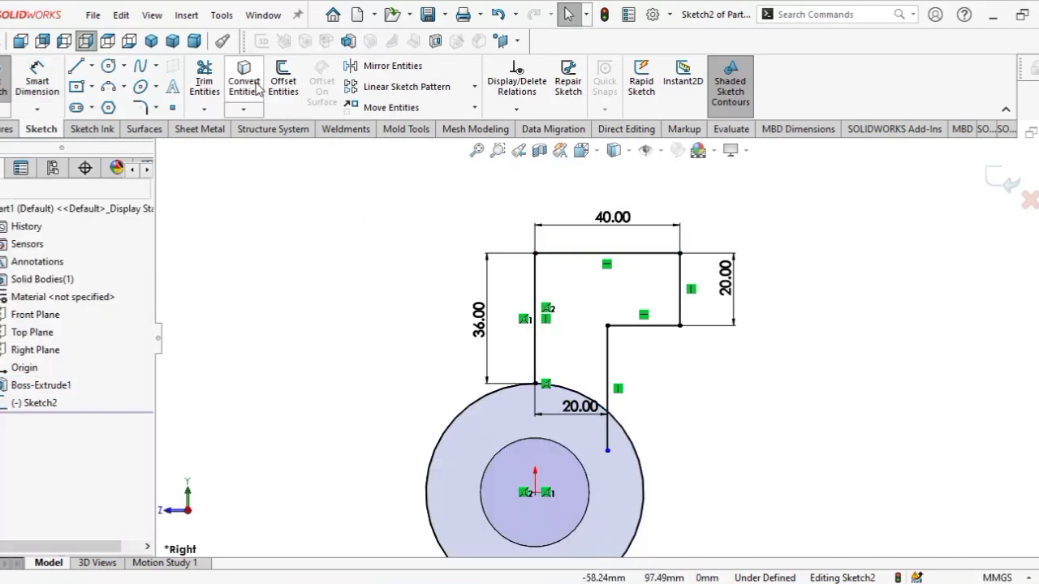
{"action": "left_click", "coordinate": [11, 130]}
{"action": "left_click", "coordinate": [4, 96]}
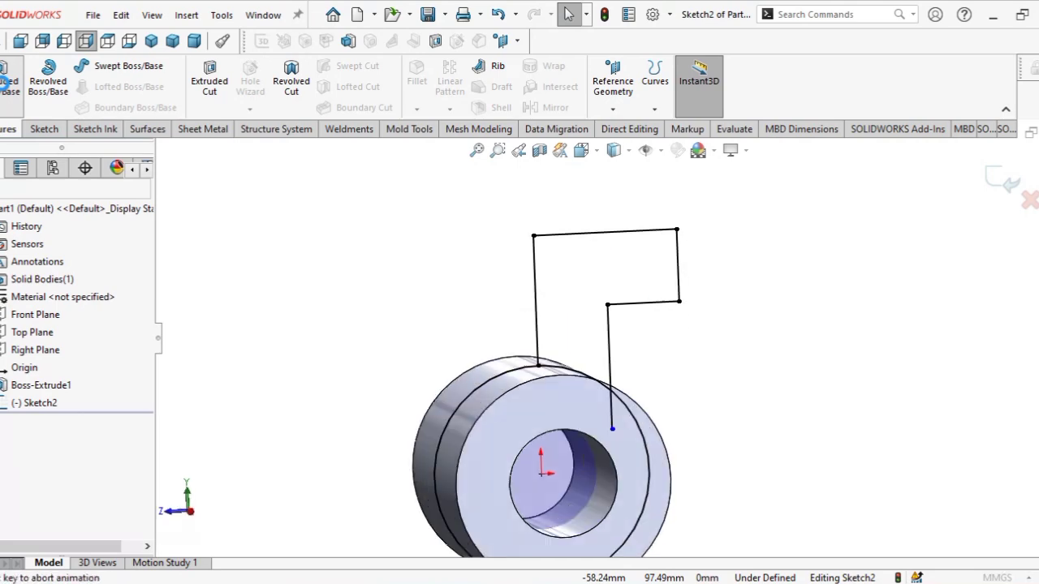
{"action": "scroll", "coordinate": [638, 264], "scroll_direction": "up", "scroll_amount": 2}
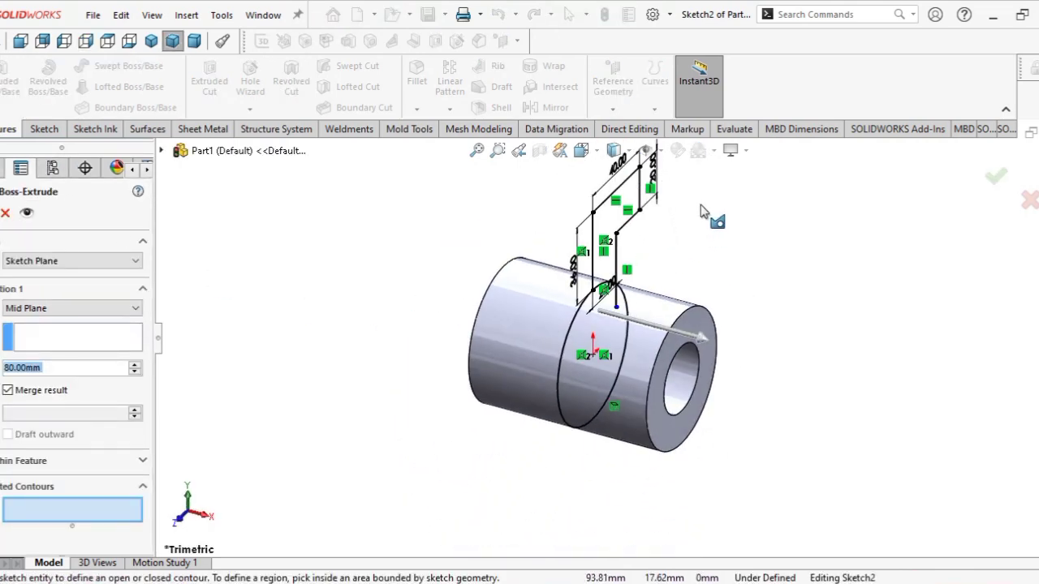
{"action": "scroll", "coordinate": [673, 213], "scroll_direction": "down", "scroll_amount": 2}
{"action": "left_click", "coordinate": [569, 240]}
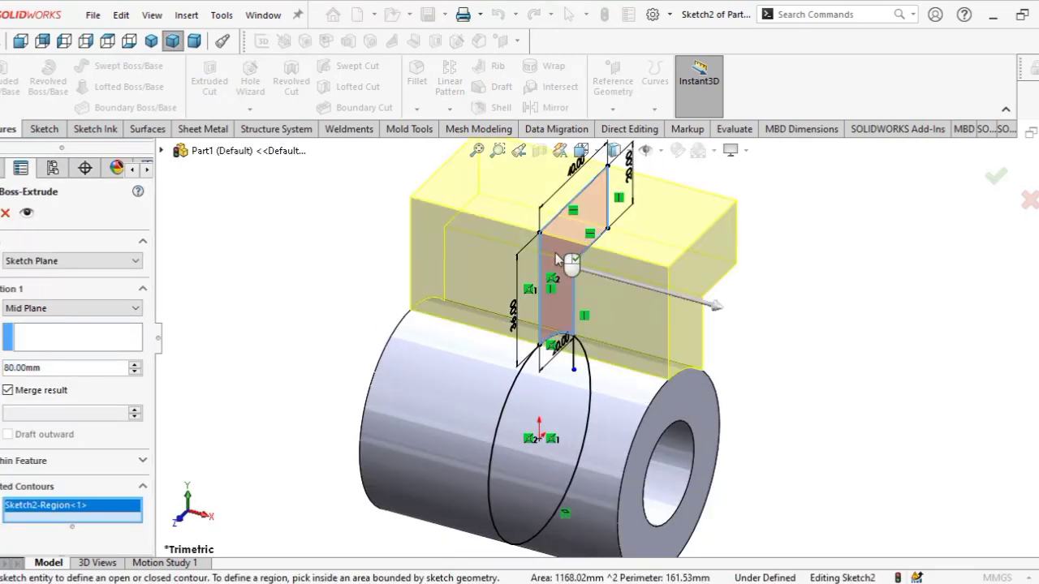
{"action": "scroll", "coordinate": [556, 260], "scroll_direction": "up", "scroll_amount": 2}
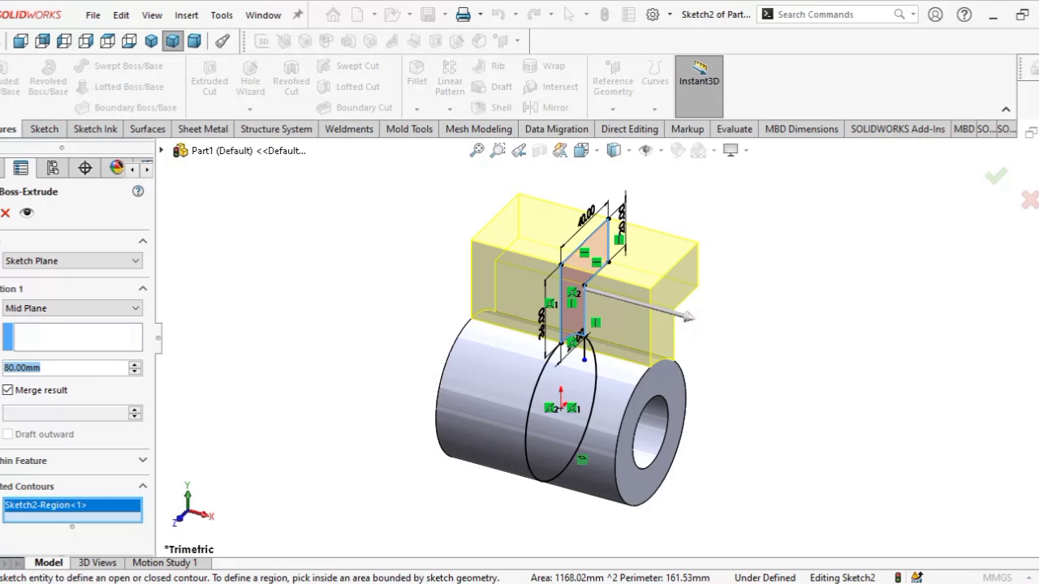
{"action": "type", "text": "60"}
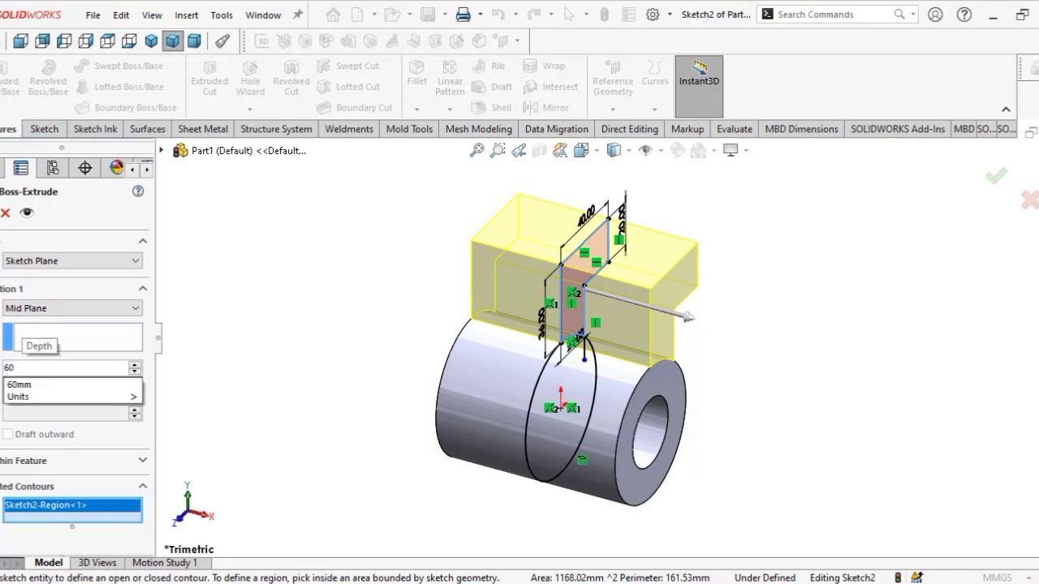
{"action": "key", "text": "Return"}
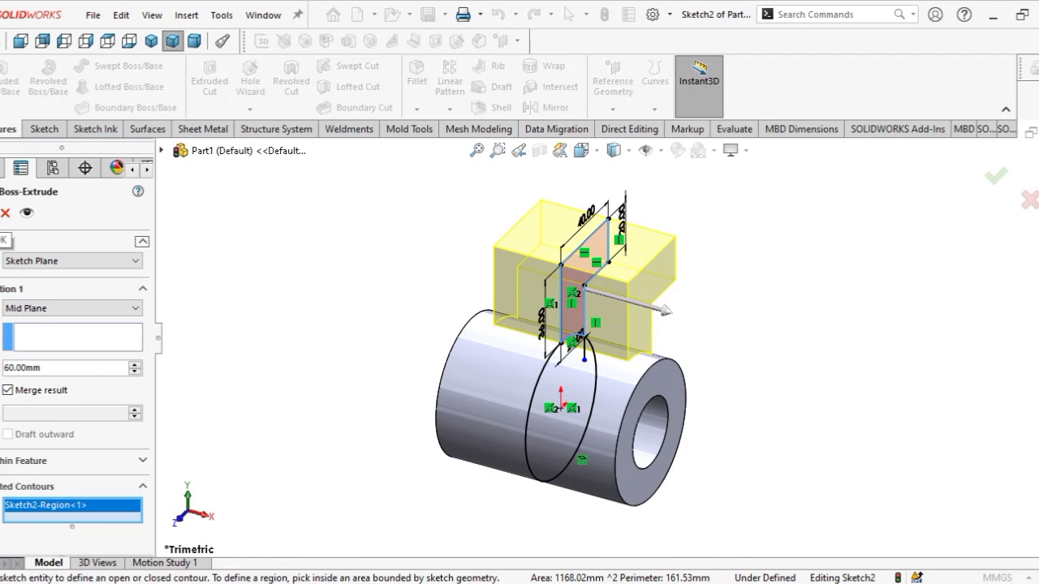
{"action": "left_click", "coordinate": [0, 213]}
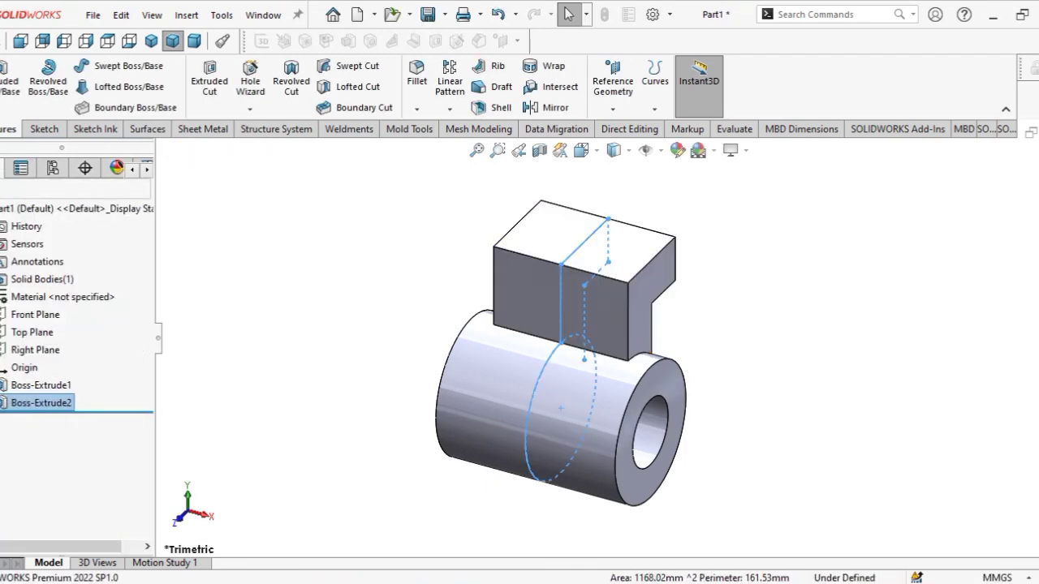
{"action": "left_click", "coordinate": [919, 320]}
- On the Right Plane, sketch a slanted line from the arm's upper corner above the origin to the ring's outer circle opposite the overhang, and exit the sketch
{"action": "middle_click_drag", "start_coordinate": [934, 366], "coordinate": [367, 526]}
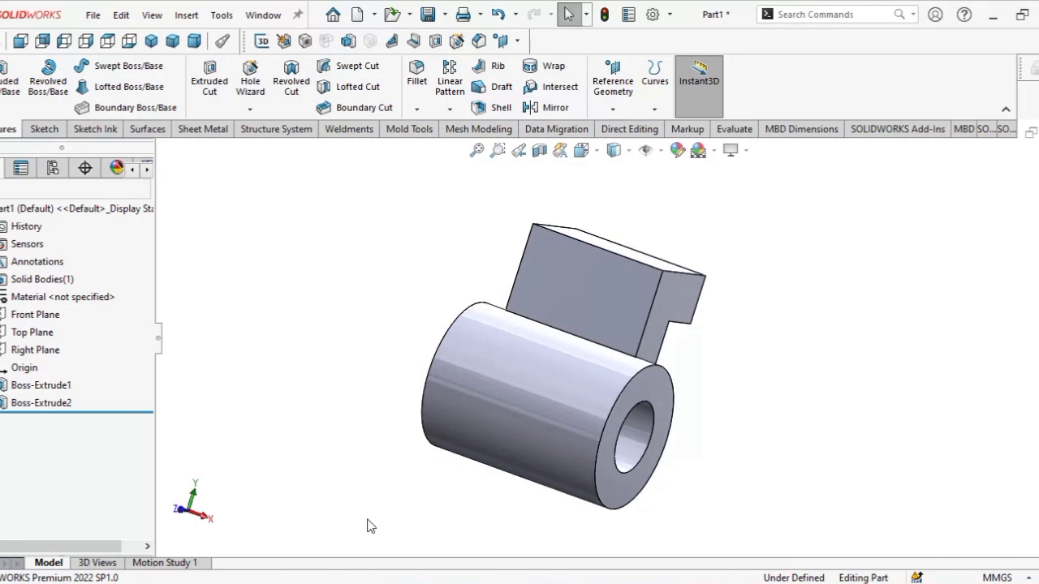
{"action": "left_click", "coordinate": [35, 350]}
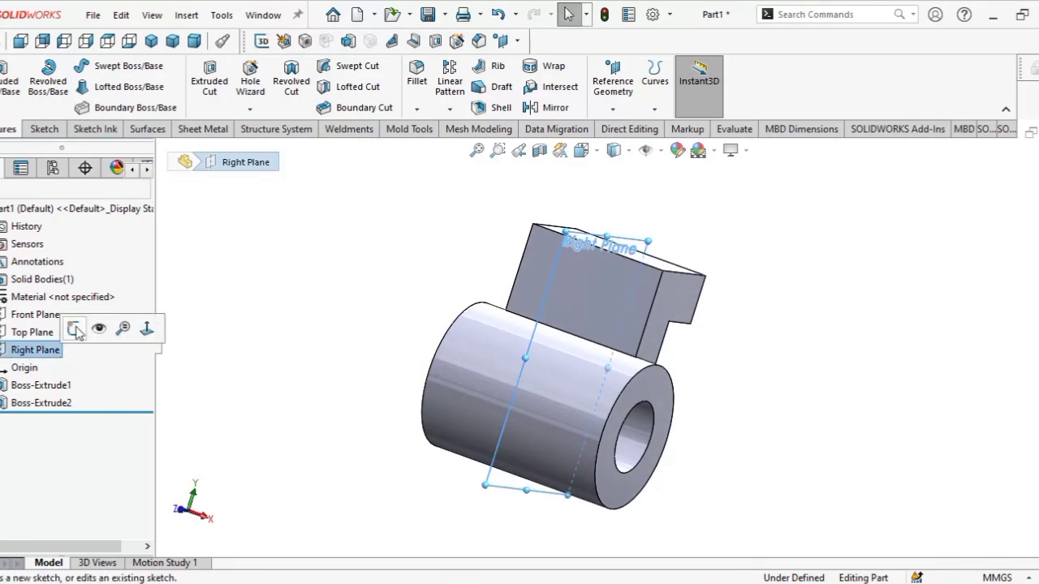
{"action": "left_click", "coordinate": [77, 327]}
{"action": "scroll", "coordinate": [528, 271], "scroll_direction": "up", "scroll_amount": 2}
{"action": "scroll", "coordinate": [625, 229], "scroll_direction": "down", "scroll_amount": 3}
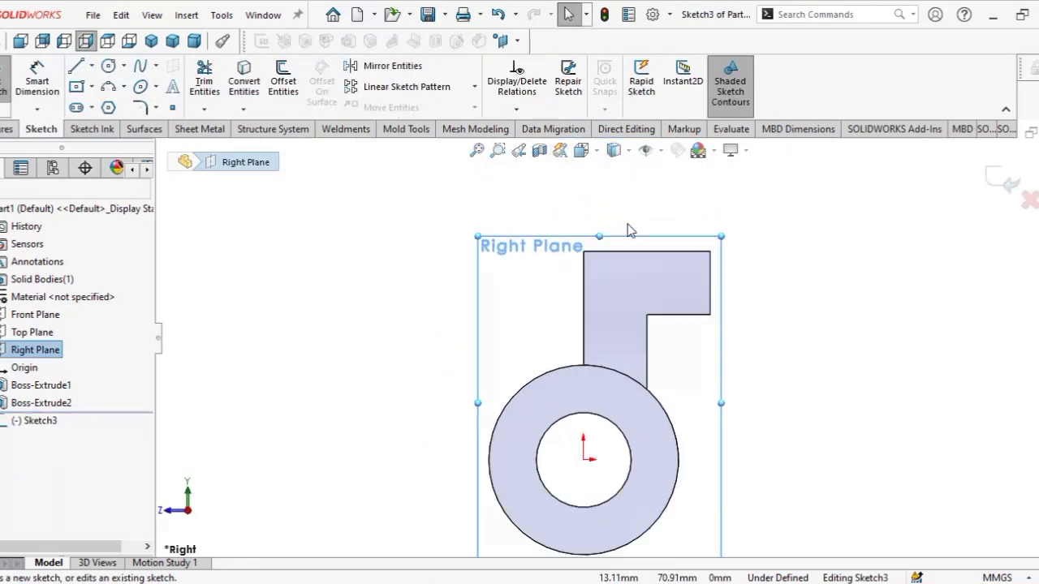
{"action": "left_click", "coordinate": [77, 67]}
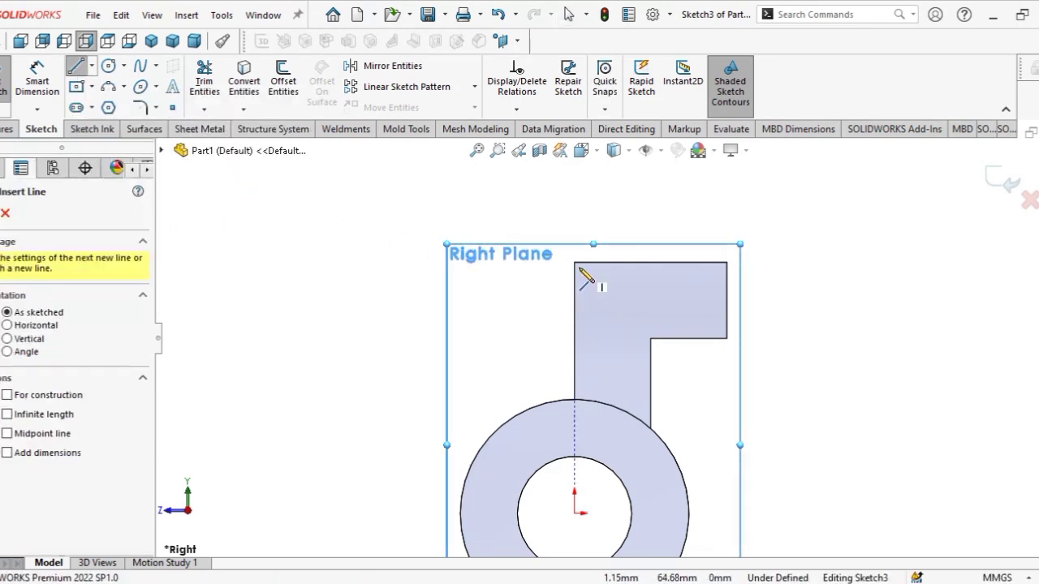
{"action": "left_click", "coordinate": [575, 262]}
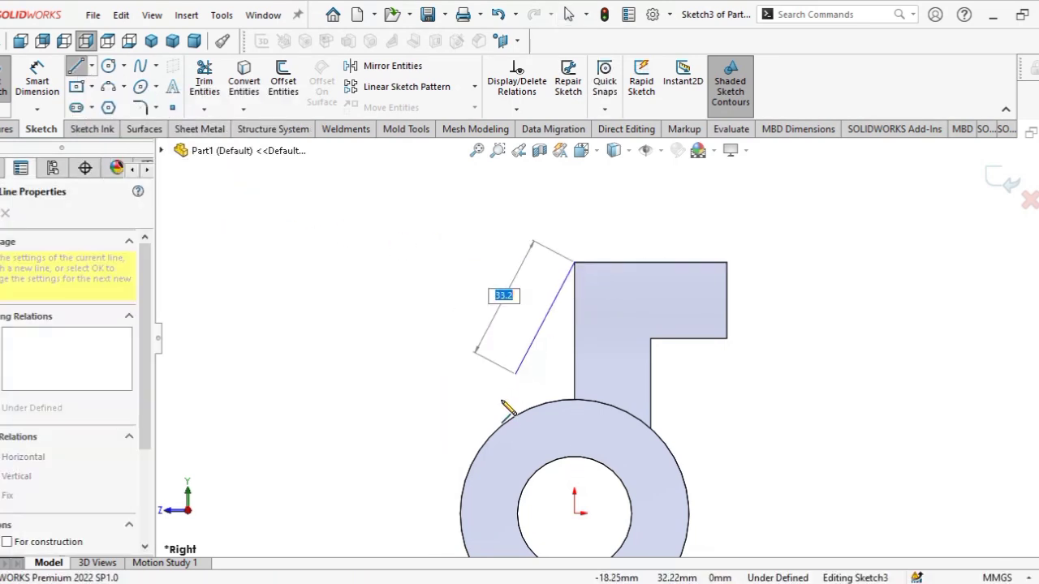
{"action": "left_click", "coordinate": [469, 472]}
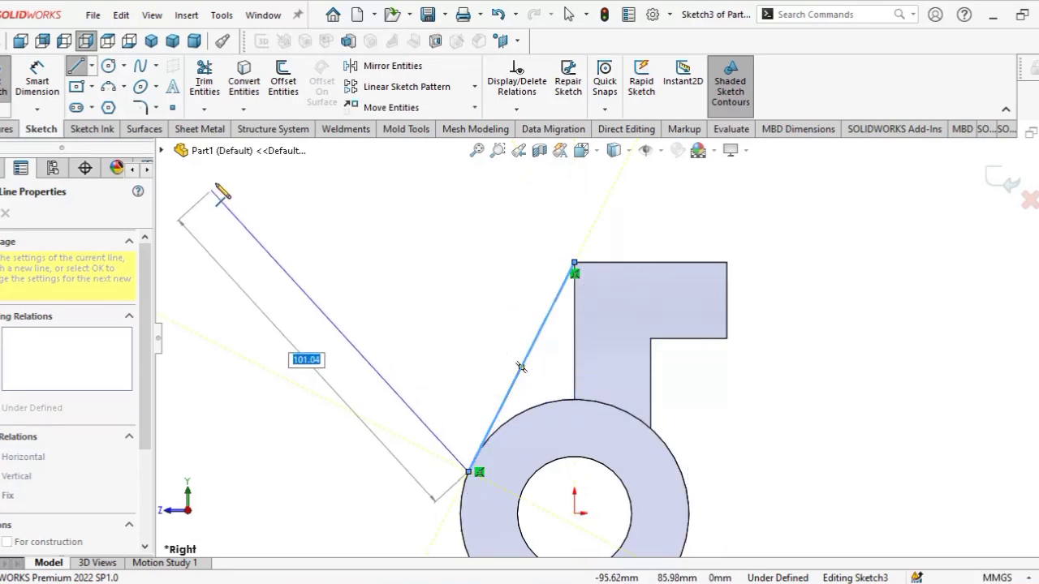
{"action": "left_click", "coordinate": [1000, 185]}
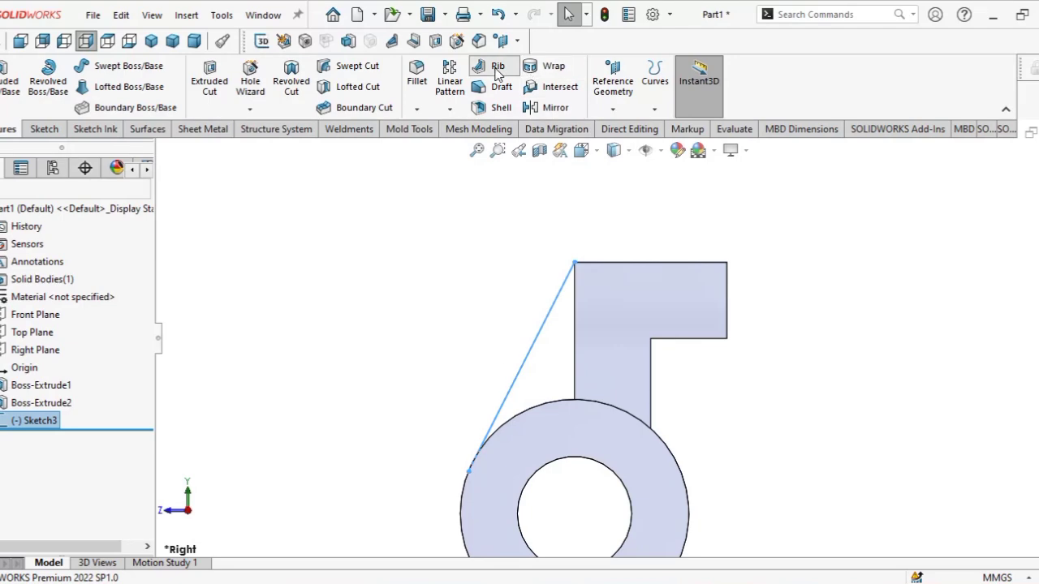
- Create a 12 mm thick rib from the slanted line, centred on the sketch, with its material side flipped toward the arm and cylinder
{"action": "left_click", "coordinate": [497, 68]}
{"action": "middle_click_drag", "start_coordinate": [292, 306], "coordinate": [394, 287]}
{"action": "scroll", "coordinate": [471, 366], "scroll_direction": "down", "scroll_amount": 5}
{"action": "scroll", "coordinate": [475, 374], "scroll_direction": "up", "scroll_amount": 3}
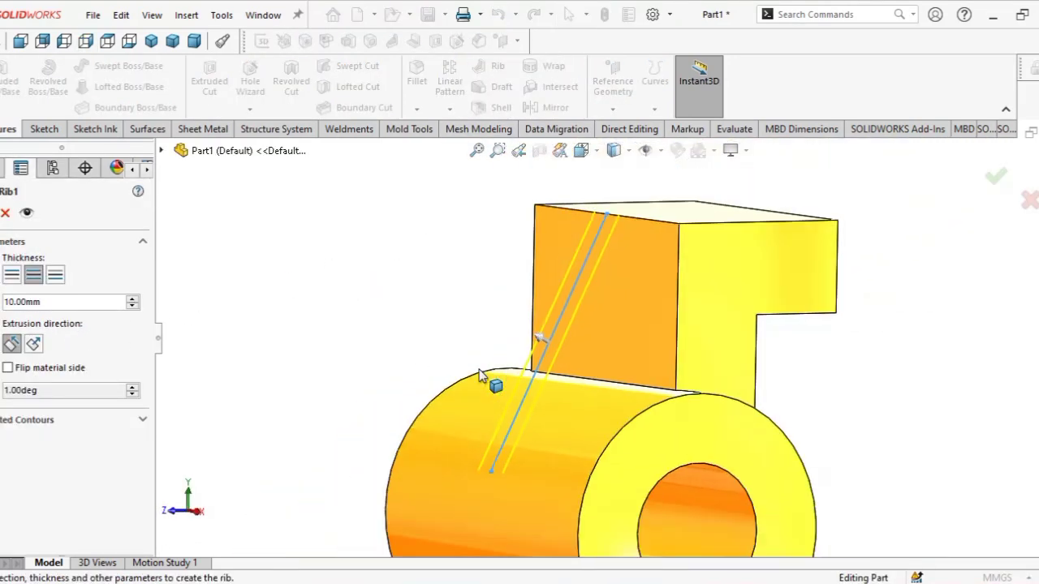
{"action": "middle_click_drag", "start_coordinate": [497, 444], "coordinate": [171, 493]}
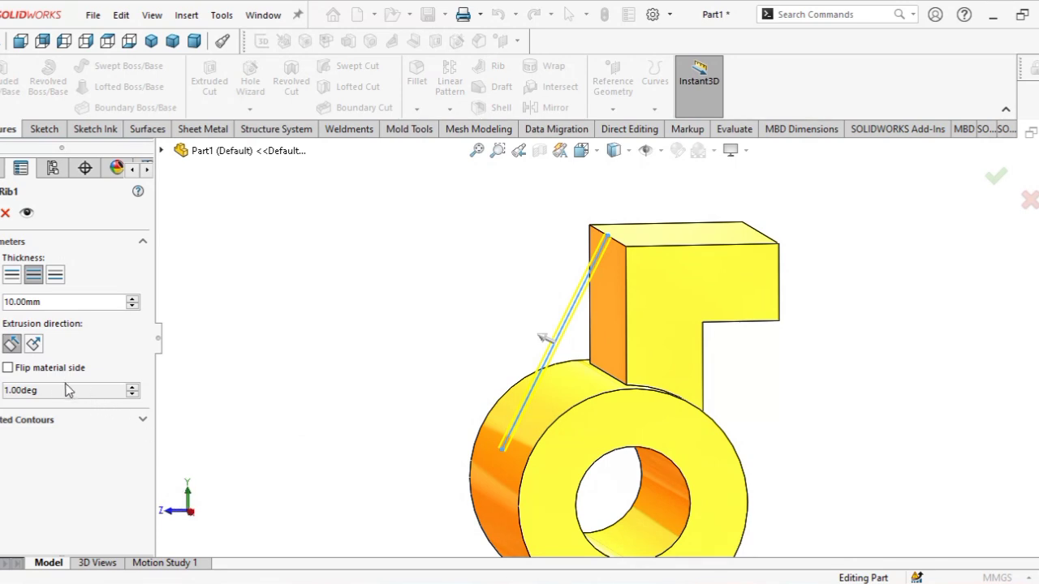
{"action": "left_click", "coordinate": [9, 368]}
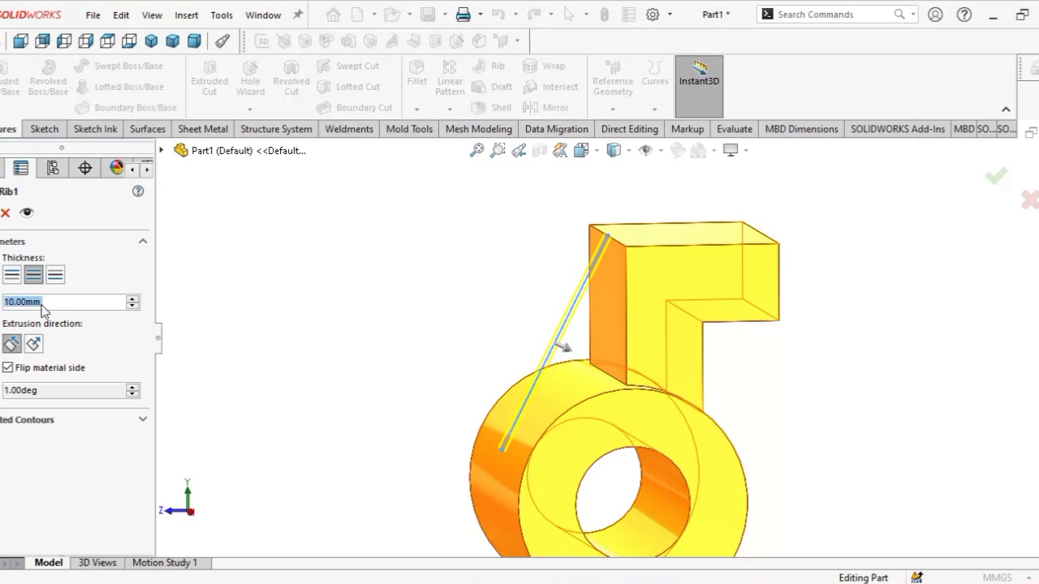
{"action": "type", "text": "12"}
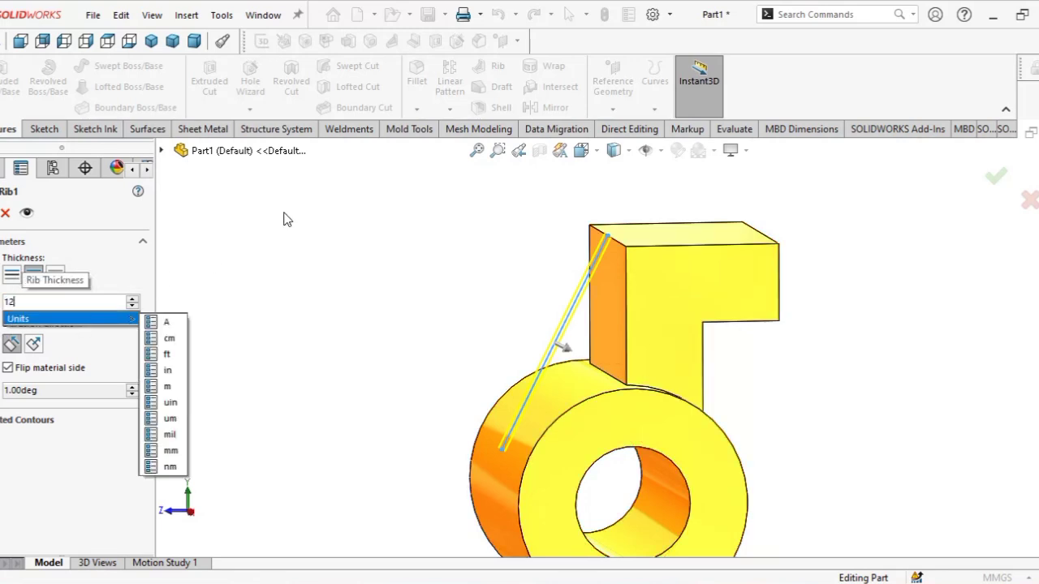
{"action": "key", "text": "Return"}
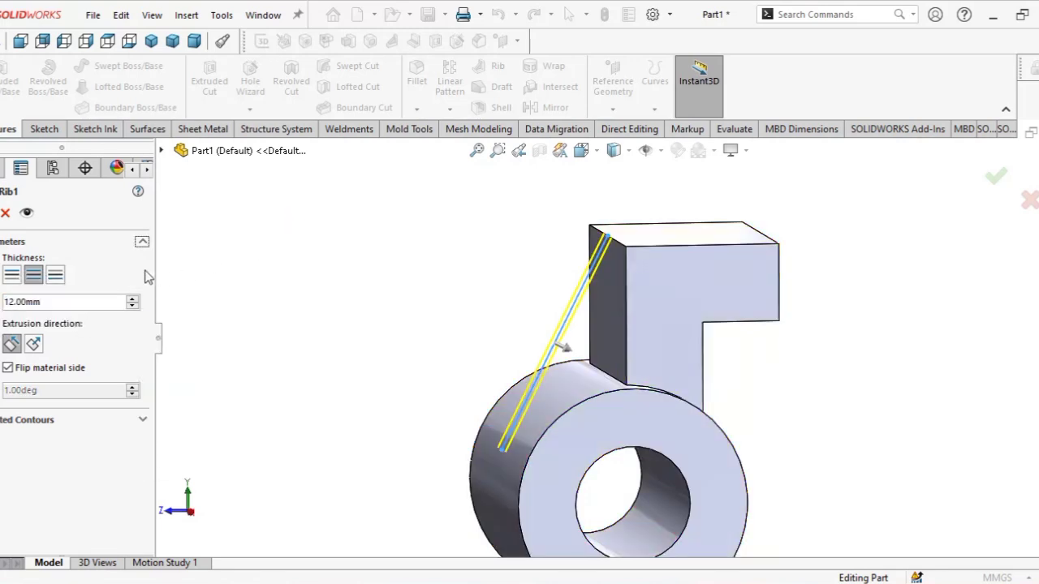
{"action": "left_click", "coordinate": [0, 213]}
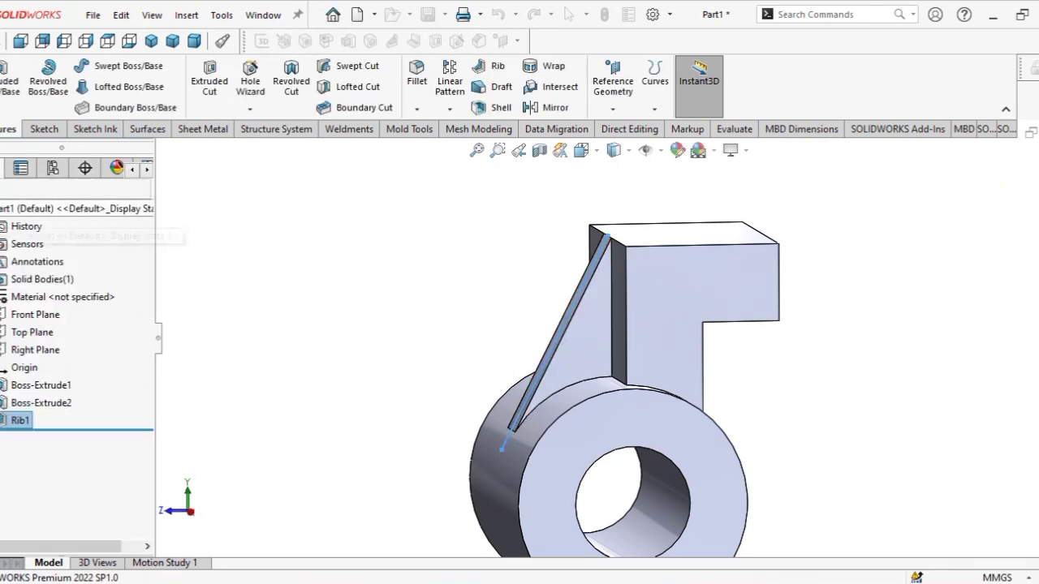
{"action": "scroll", "coordinate": [357, 255], "scroll_direction": "up", "scroll_amount": 3}
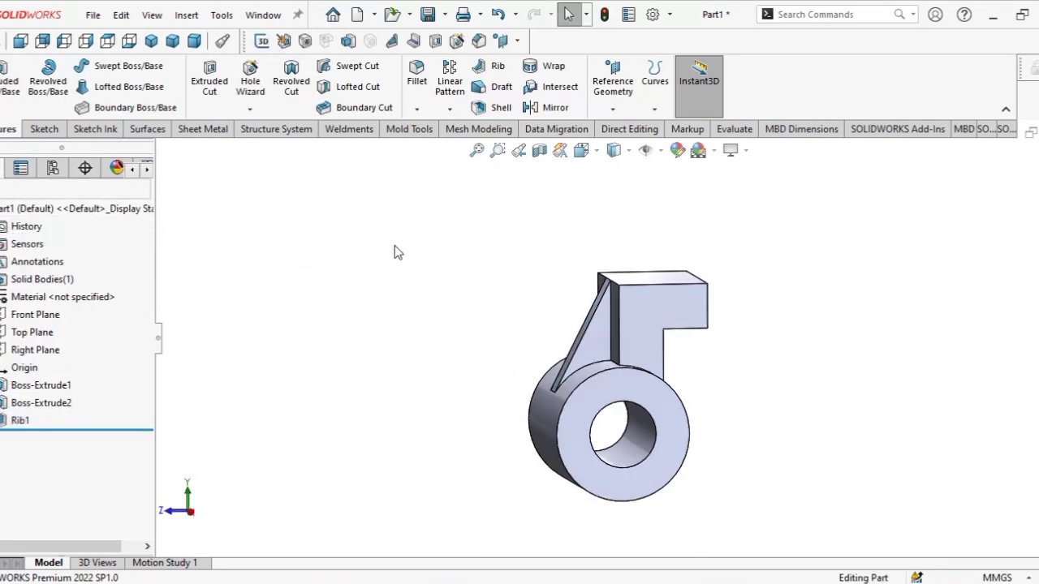
- On the Right Plane, sketch a vertical construction line about 45 mm long upward from the overhang's lower outer corner
{"action": "left_click", "coordinate": [49, 350]}
{"action": "left_click", "coordinate": [67, 323]}
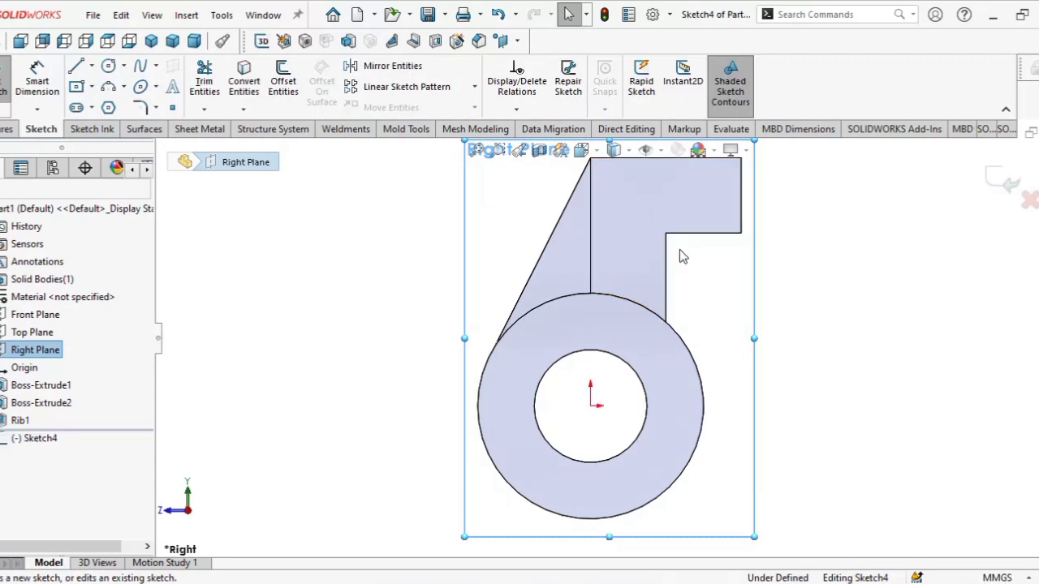
{"action": "scroll", "coordinate": [702, 240], "scroll_direction": "down", "scroll_amount": 2}
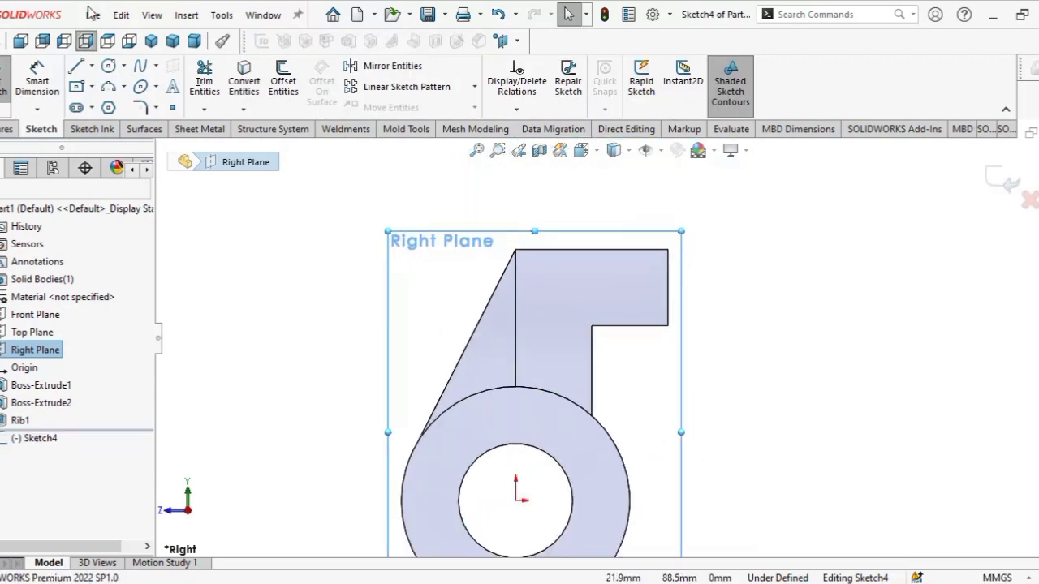
{"action": "scroll", "coordinate": [853, 301], "scroll_direction": "up", "scroll_amount": 1}
{"action": "scroll", "coordinate": [642, 269], "scroll_direction": "down", "scroll_amount": 2}
{"action": "scroll", "coordinate": [680, 280], "scroll_direction": "up", "scroll_amount": 2}
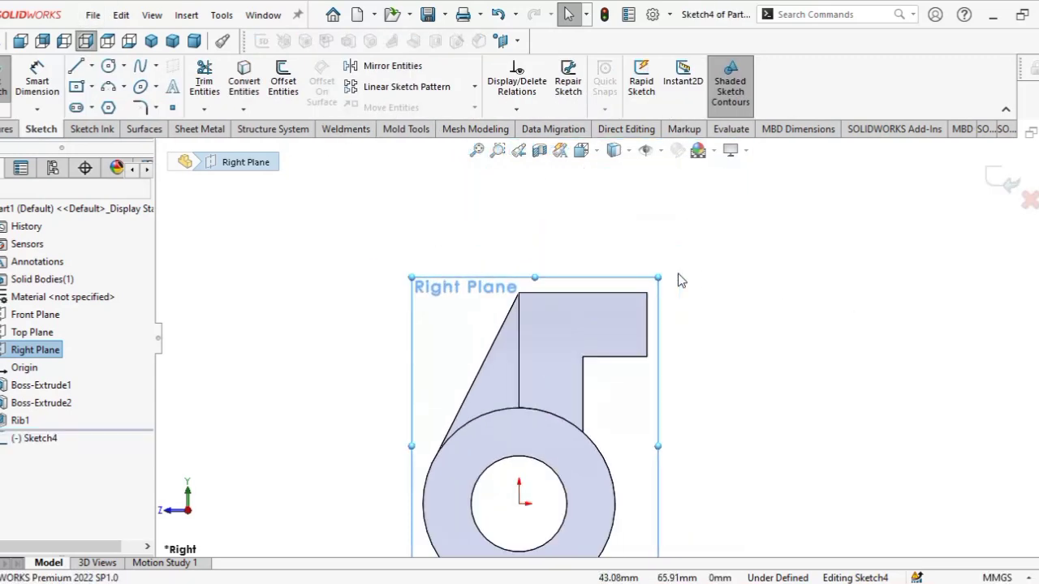
{"action": "scroll", "coordinate": [682, 313], "scroll_direction": "up", "scroll_amount": 1}
{"action": "scroll", "coordinate": [681, 327], "scroll_direction": "down", "scroll_amount": 3}
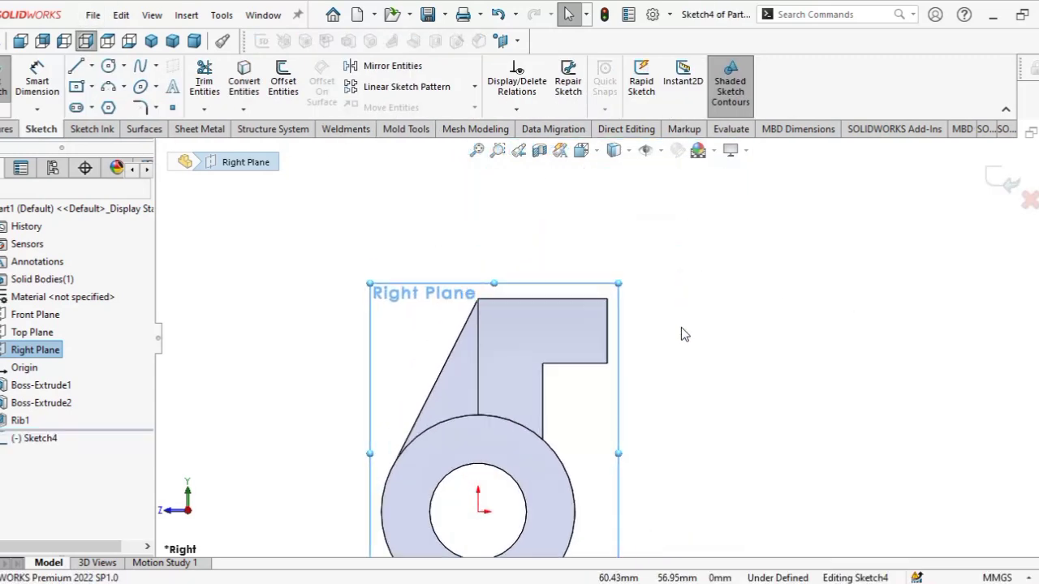
{"action": "left_click", "coordinate": [77, 65]}
{"action": "scroll", "coordinate": [792, 352], "scroll_direction": "up", "scroll_amount": 2}
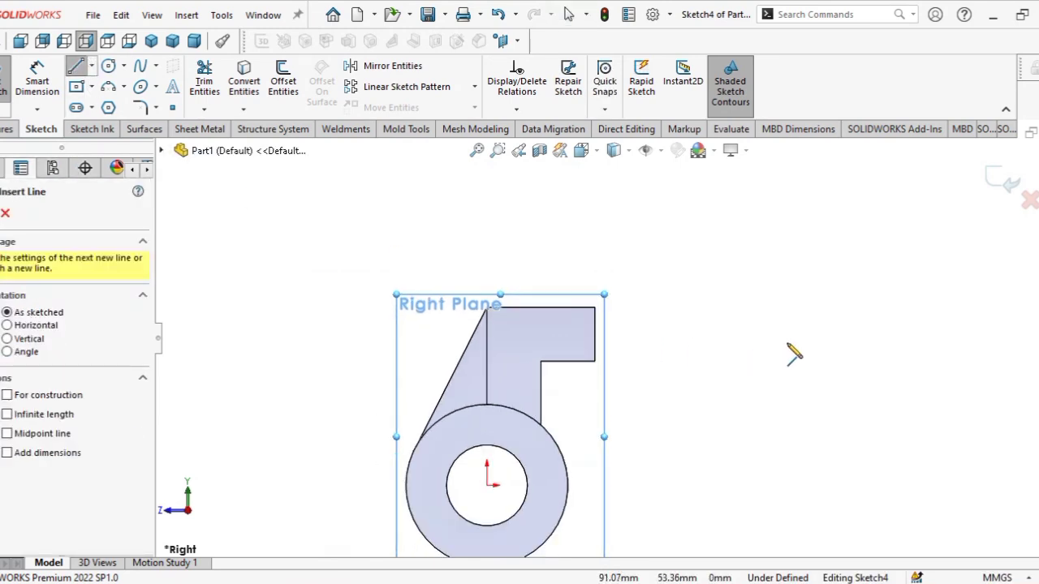
{"action": "scroll", "coordinate": [638, 286], "scroll_direction": "down", "scroll_amount": 2}
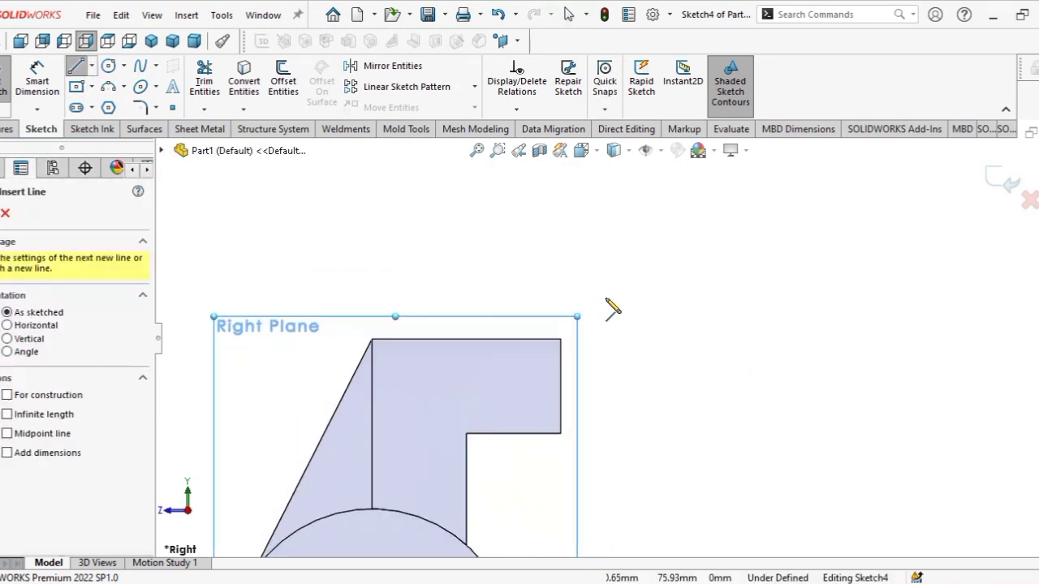
{"action": "left_click", "coordinate": [560, 433]}
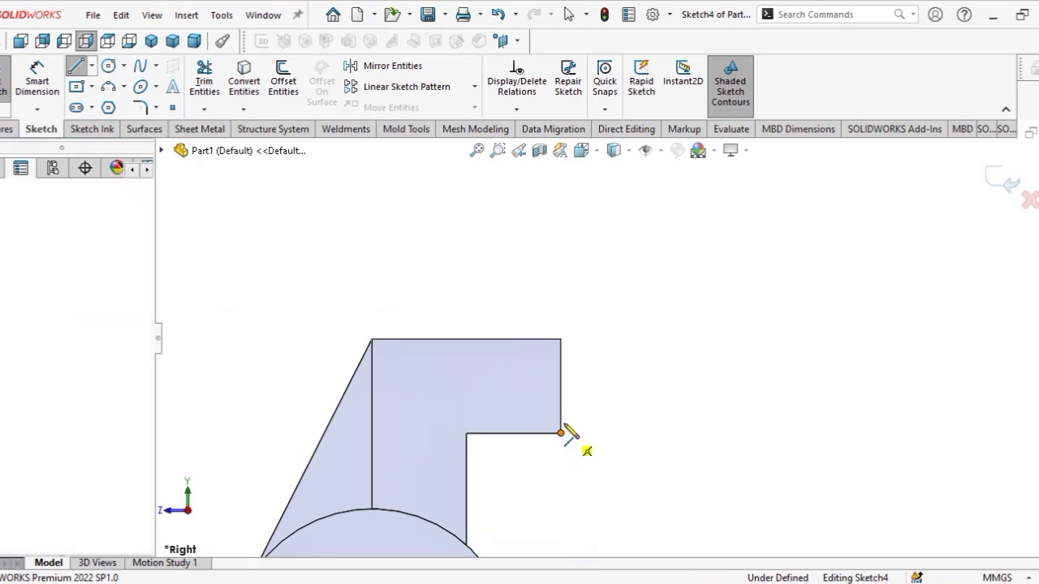
{"action": "left_click", "coordinate": [560, 223]}
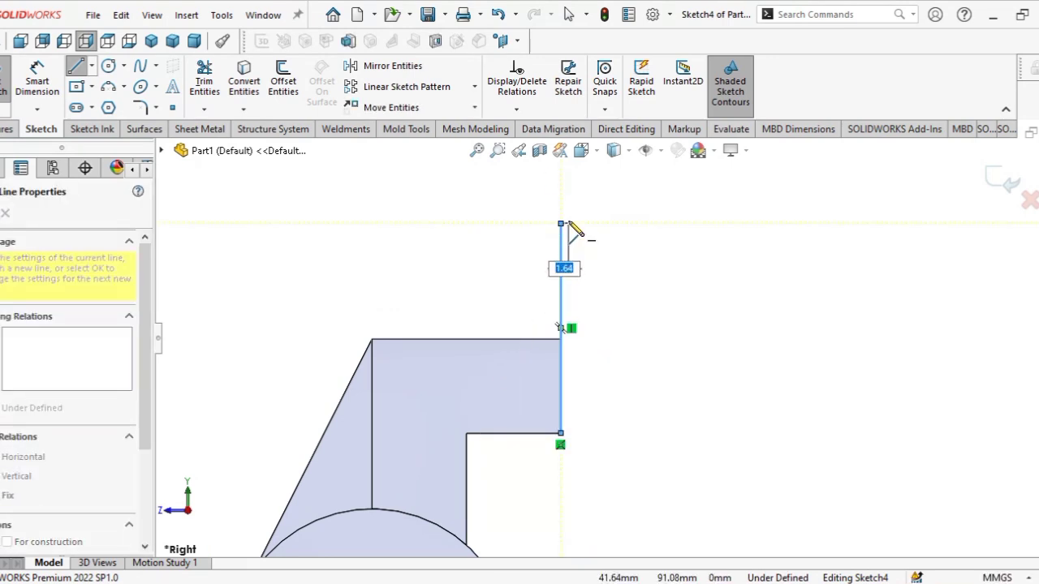
{"action": "right_click", "coordinate": [892, 260]}
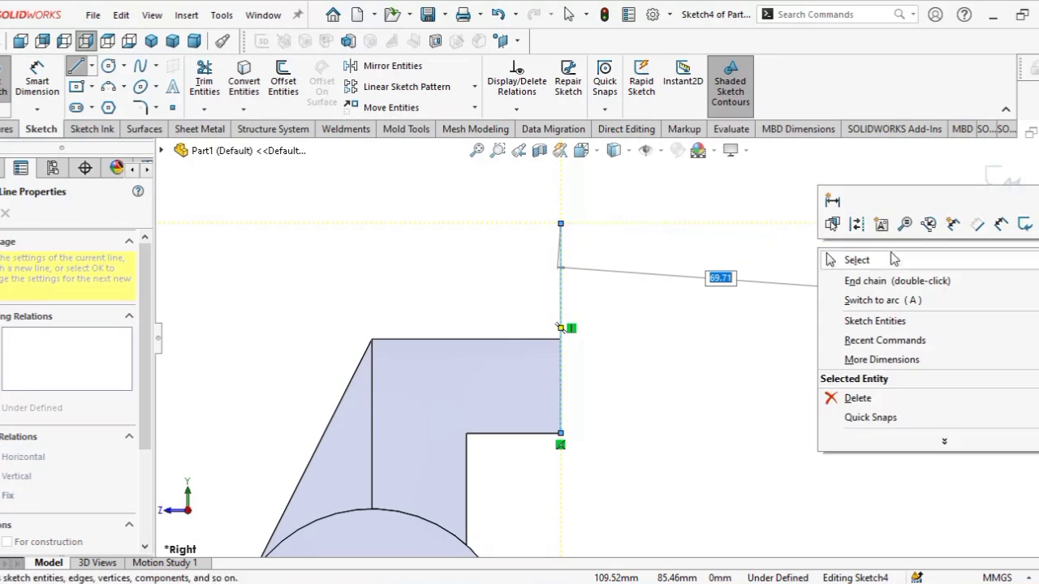
{"action": "left_click", "coordinate": [867, 267]}
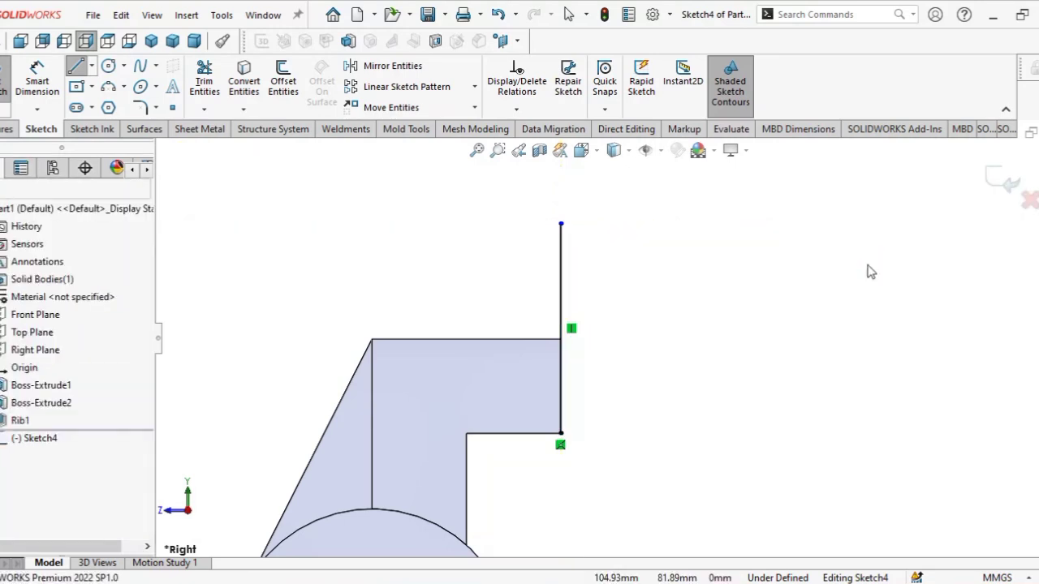
{"action": "left_click", "coordinate": [560, 258]}
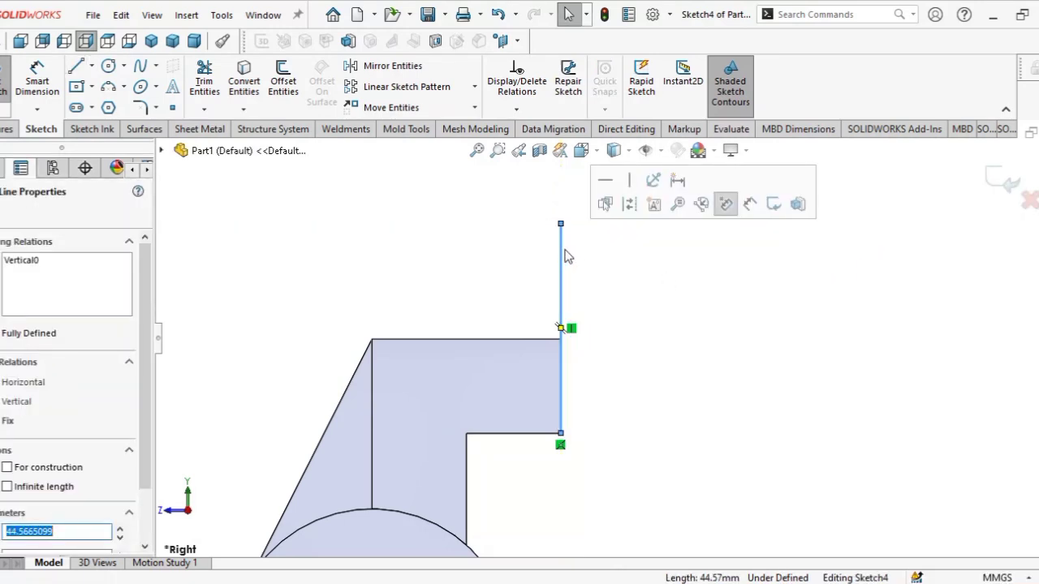
{"action": "left_click", "coordinate": [630, 204]}
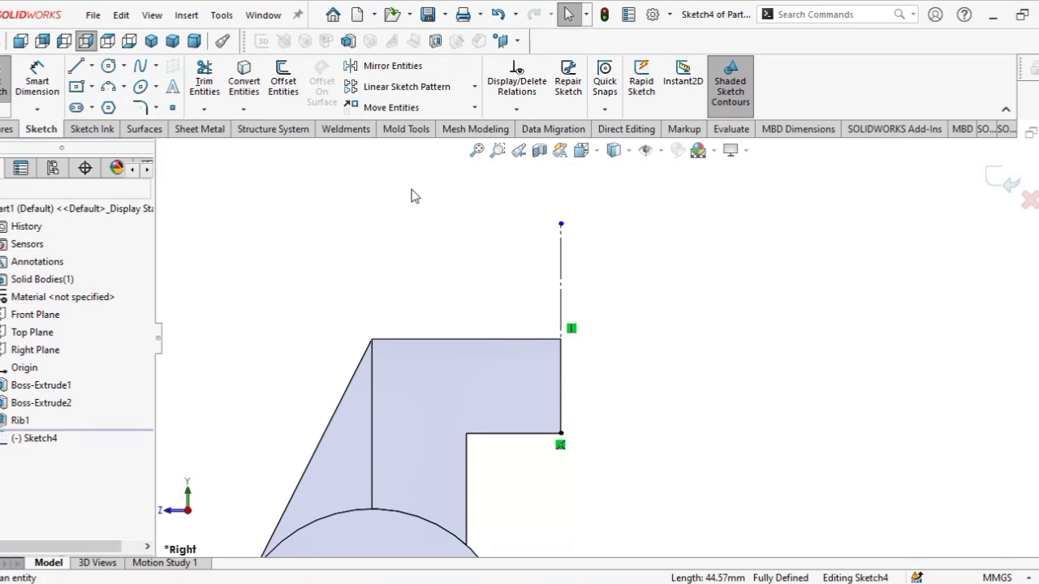
- From the construction line's upper end, sketch a horizontal line about 20 mm outward, a slanted line down, and a horizontal line about 35 mm back to the overhang's corner
{"action": "left_click", "coordinate": [77, 68]}
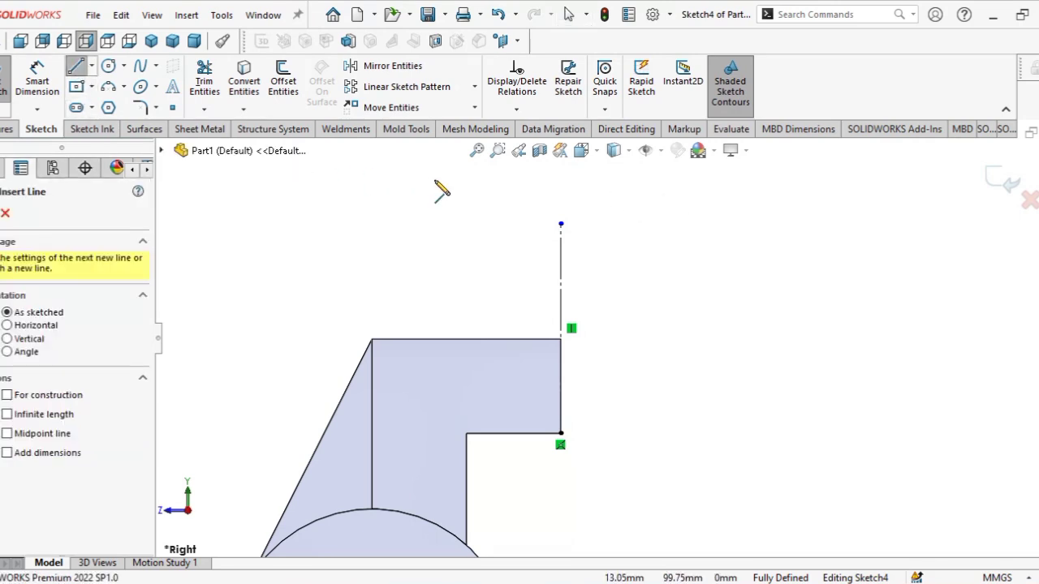
{"action": "left_click", "coordinate": [560, 224]}
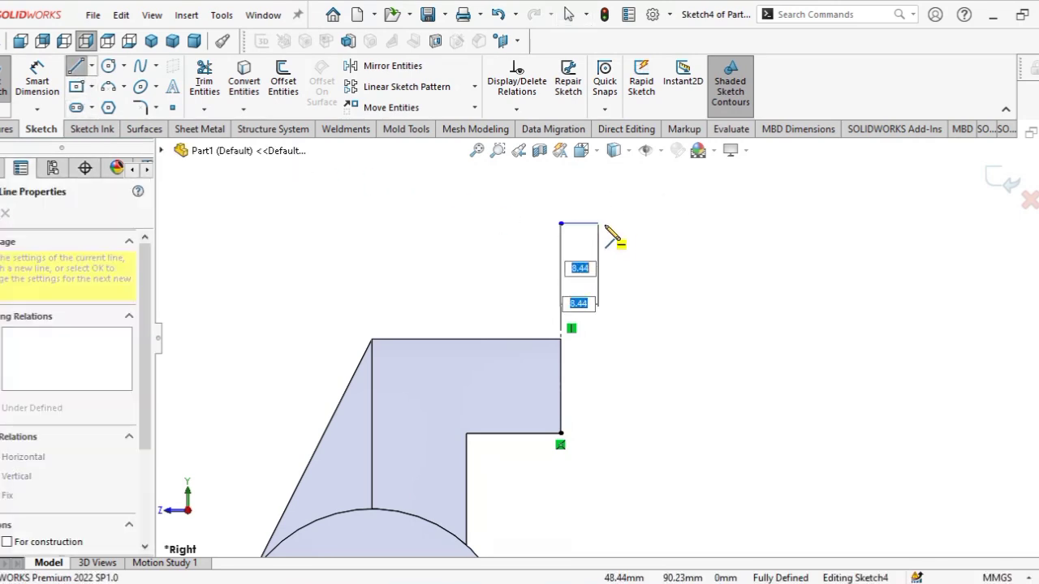
{"action": "left_click", "coordinate": [654, 223]}
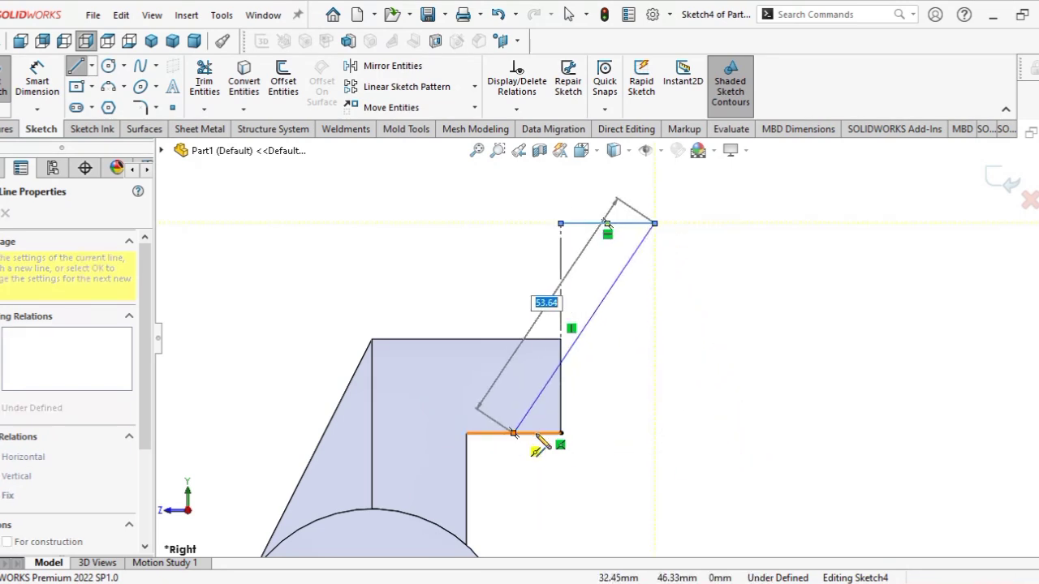
{"action": "left_click", "coordinate": [724, 433]}
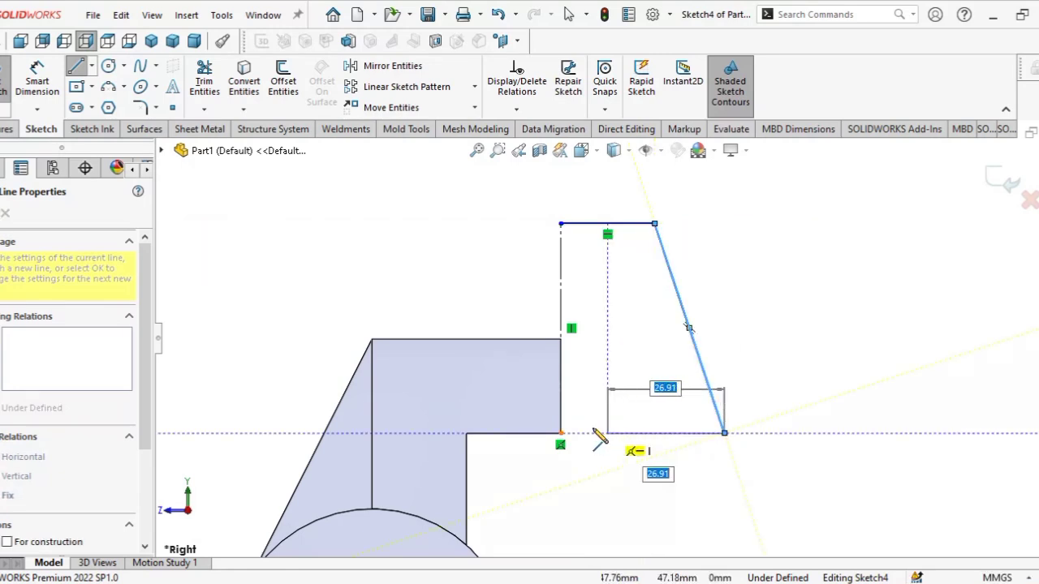
{"action": "left_click", "coordinate": [561, 434]}
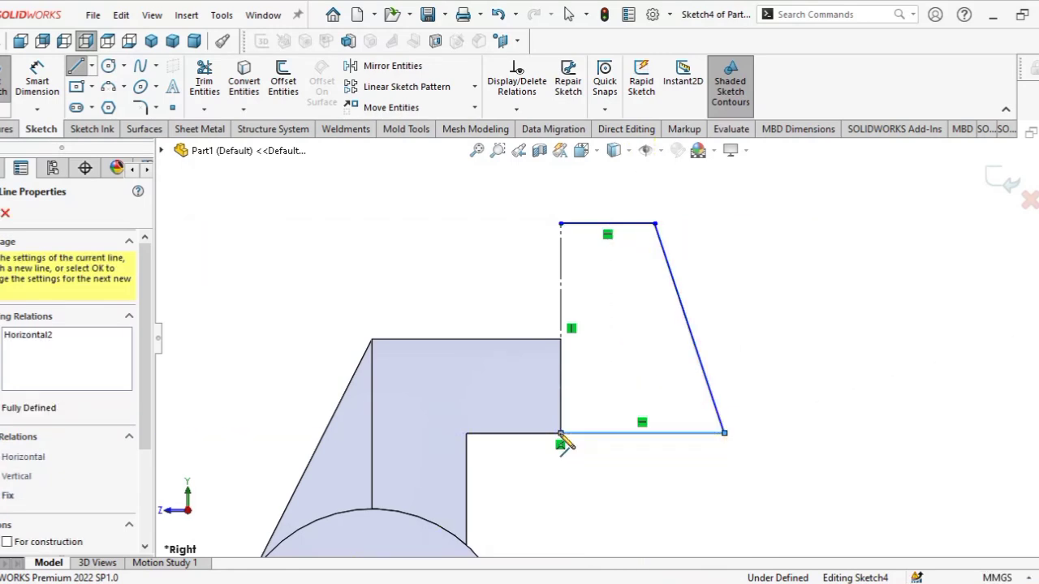
- Dimension the new profile's upper horizontal line to 20 mm and its lower horizontal line to 30 mm
{"action": "left_click", "coordinate": [34, 78]}
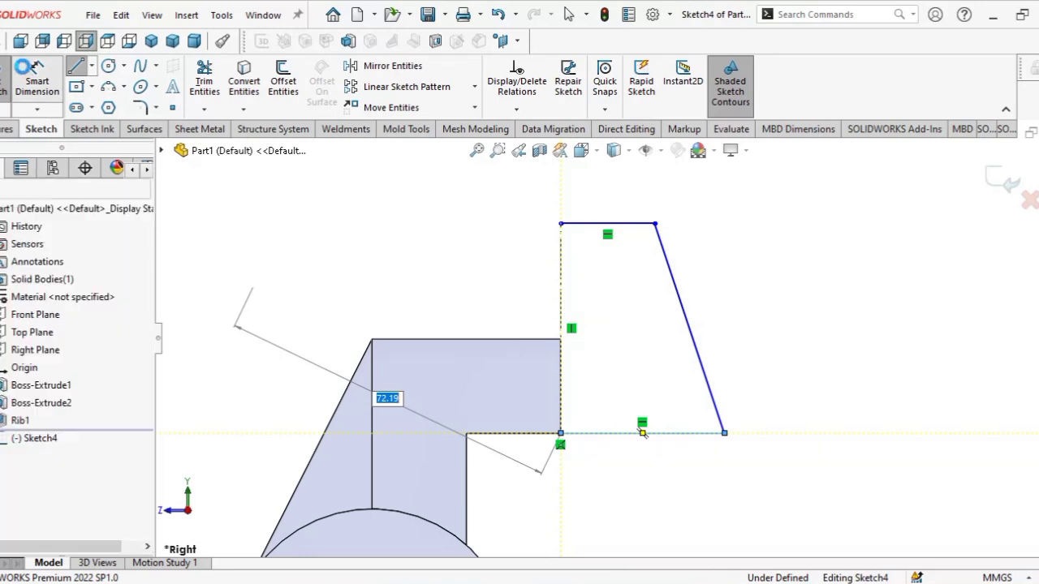
{"action": "left_click", "coordinate": [625, 227]}
{"action": "left_click", "coordinate": [614, 194]}
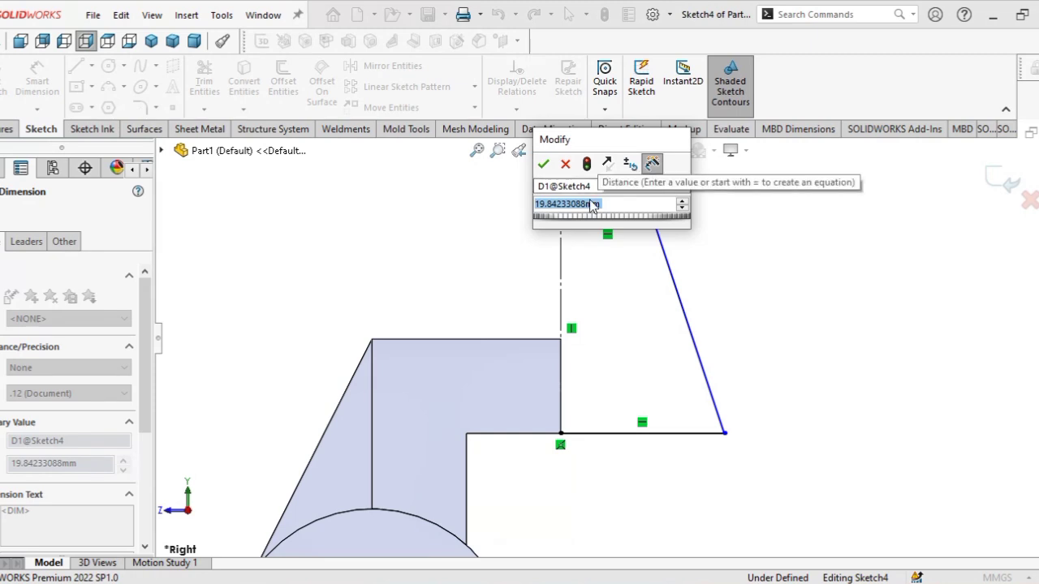
{"action": "type", "text": "20"}
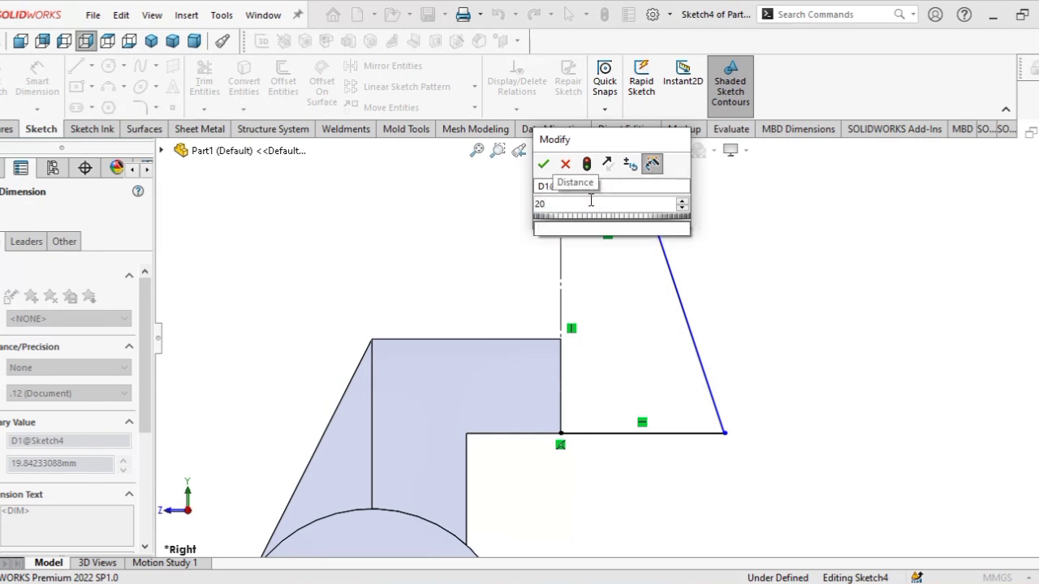
{"action": "key", "text": "Return"}
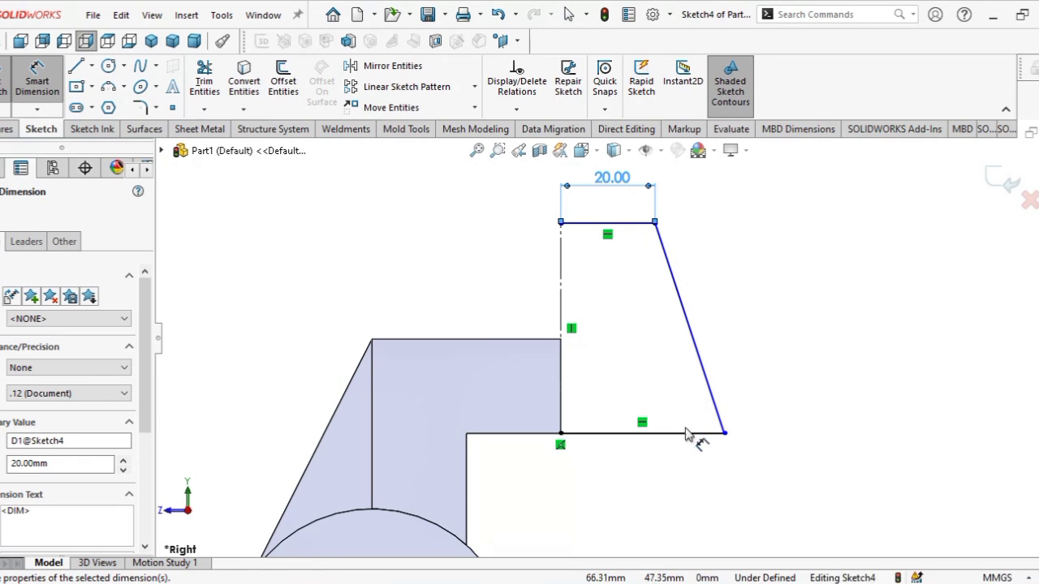
{"action": "left_click", "coordinate": [686, 434]}
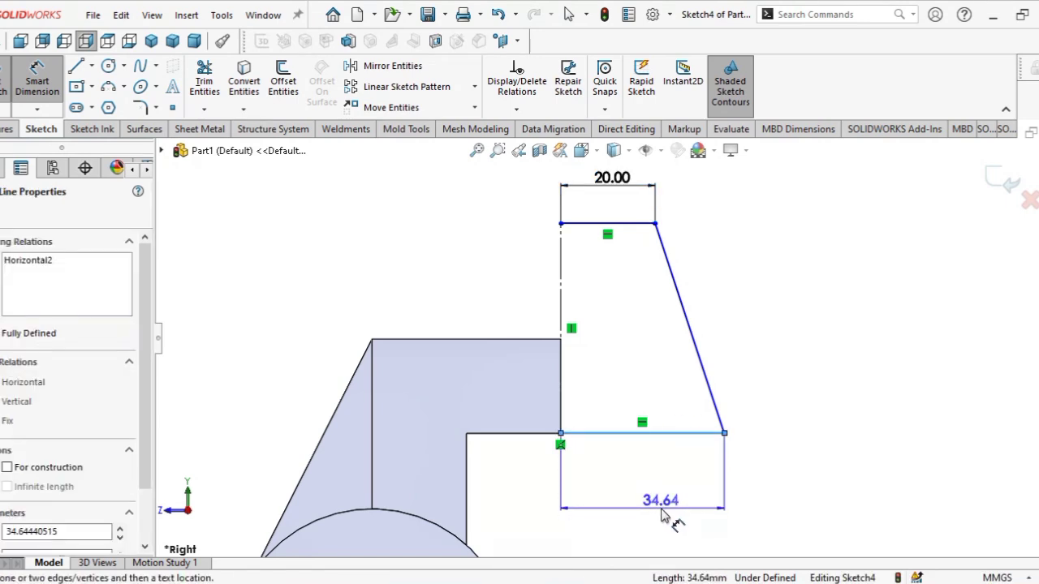
{"action": "left_click", "coordinate": [664, 516]}
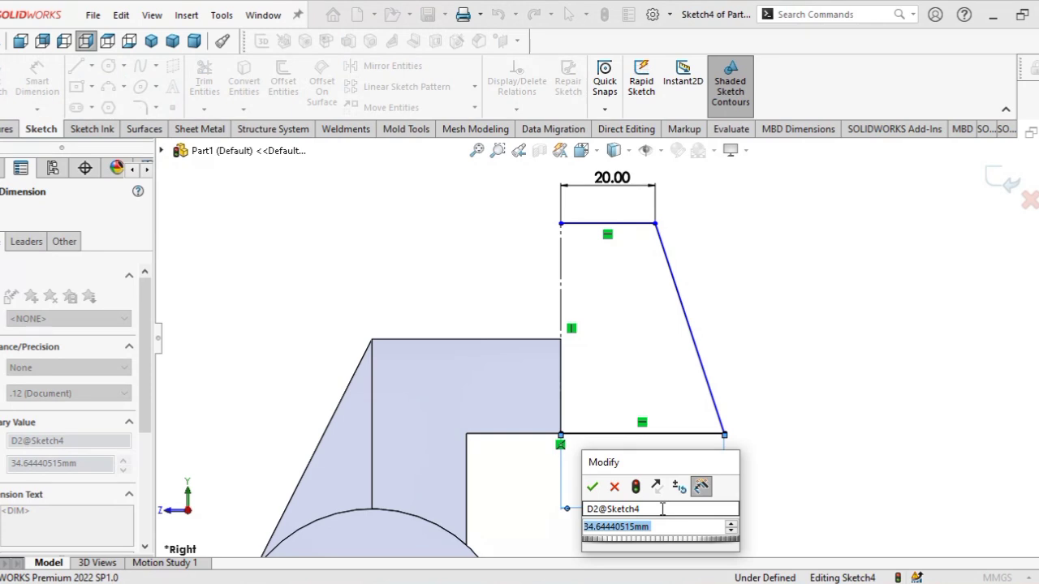
{"action": "type", "text": "30"}
{"action": "key", "text": "Return"}
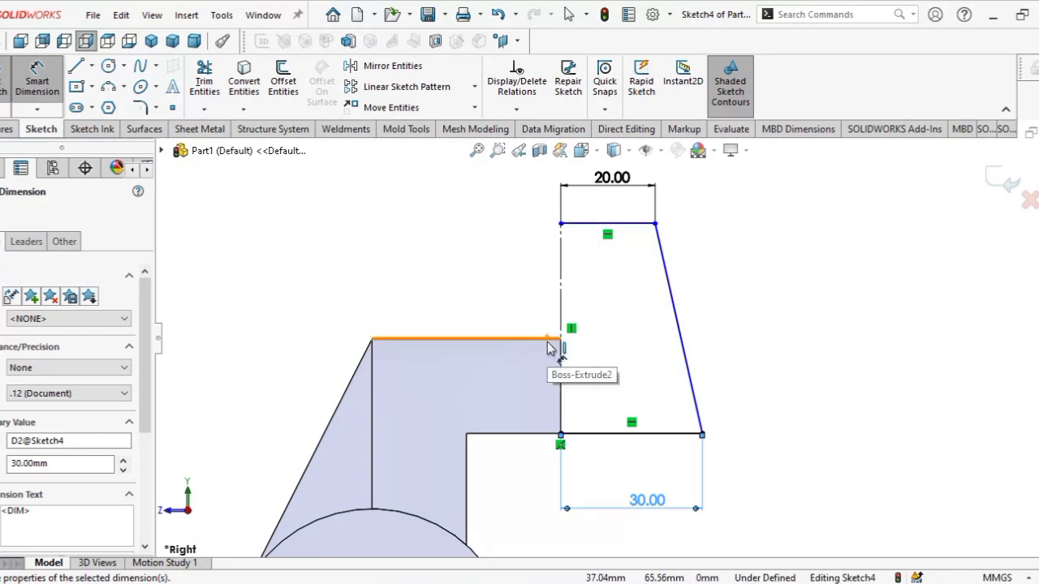
- Dimension the vertical distance between the profile's upper line and the arm's top edge to 40 mm
{"action": "left_click", "coordinate": [596, 225]}
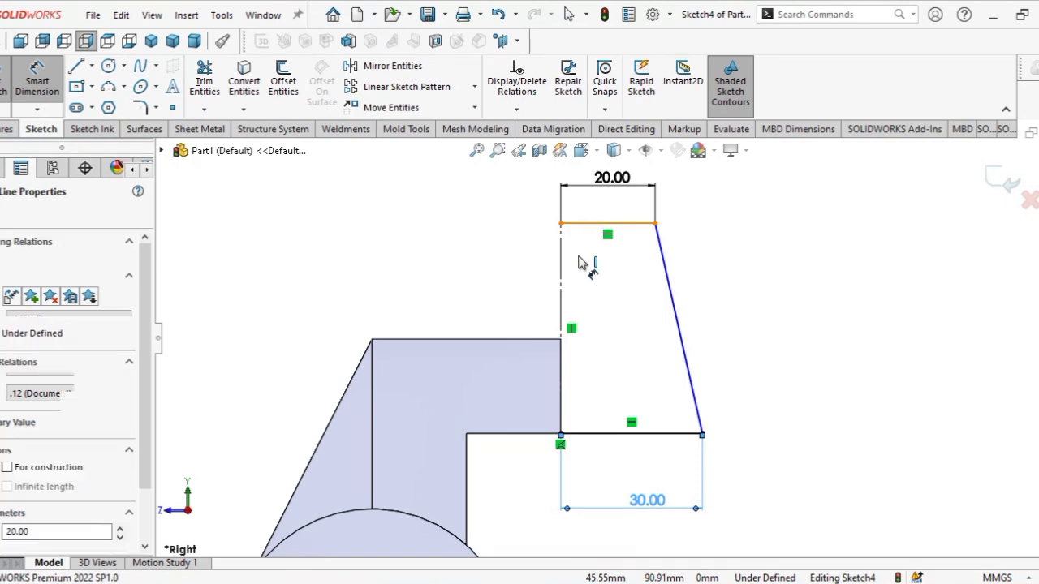
{"action": "left_click", "coordinate": [552, 339]}
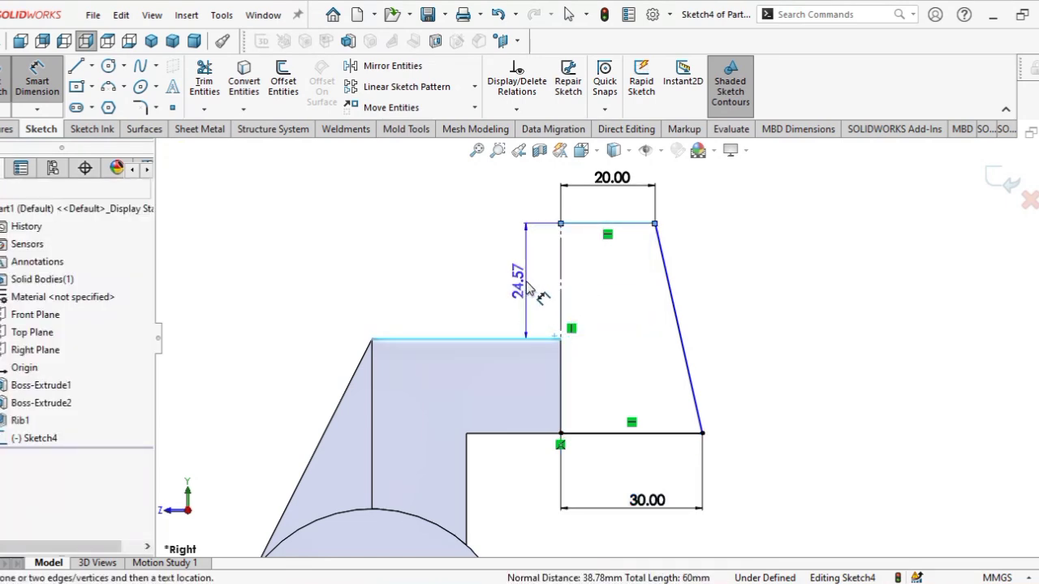
{"action": "left_click", "coordinate": [532, 297]}
{"action": "type", "text": "4"}
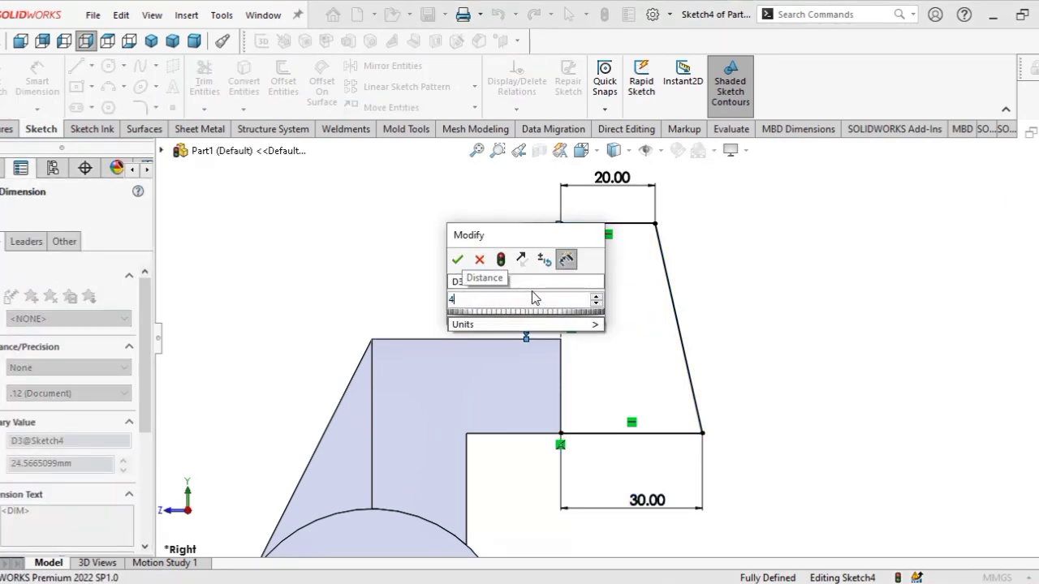
{"action": "type", "text": "0"}
{"action": "key", "text": "Return"}
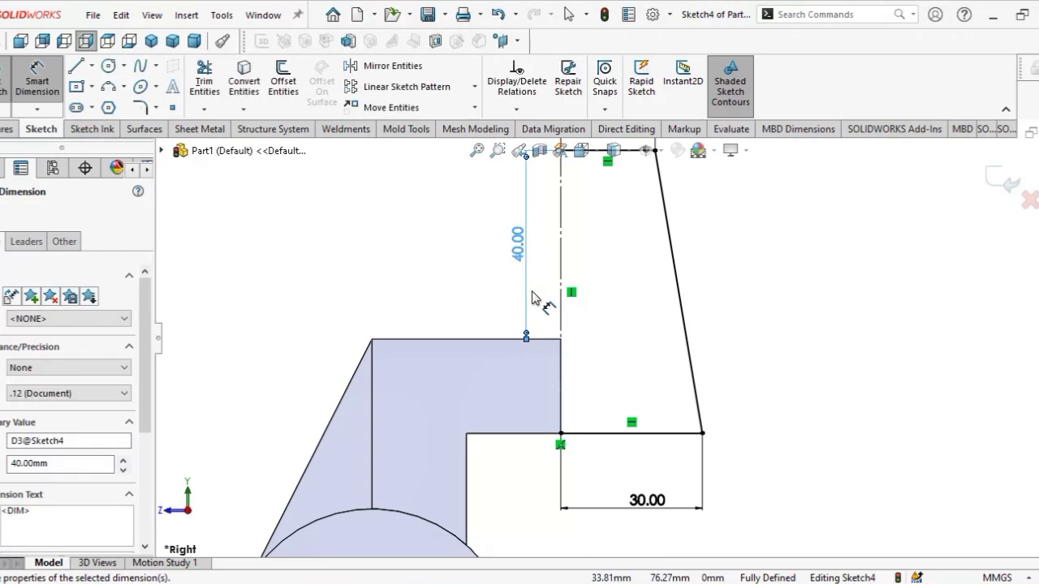
- Revolve the tapered profile 360 degrees about its vertical construction line, letting the open sketch close automatically and merging the result
{"action": "scroll", "coordinate": [678, 371], "scroll_direction": "up", "scroll_amount": 3}
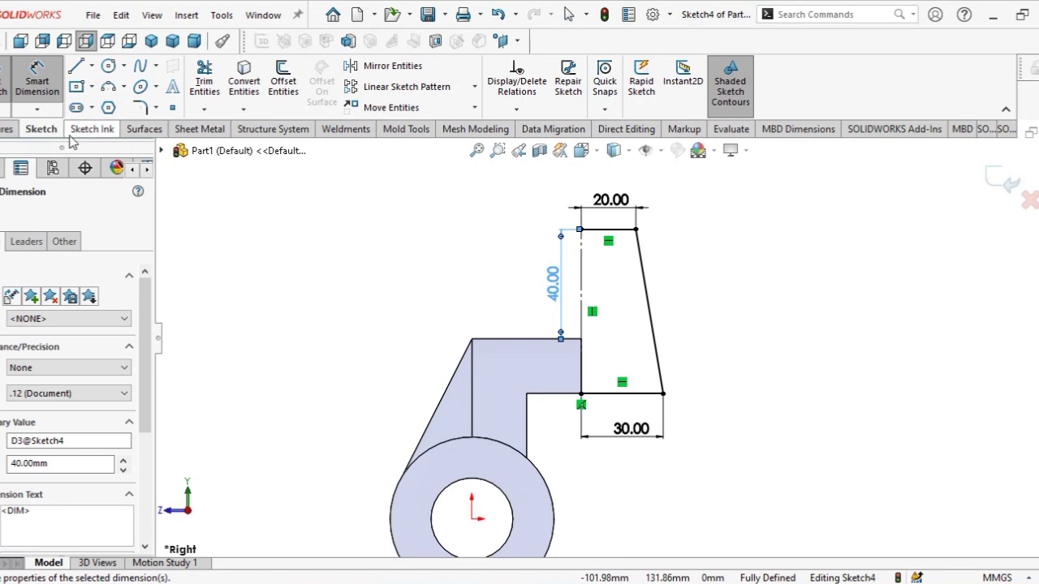
{"action": "left_click", "coordinate": [6, 129]}
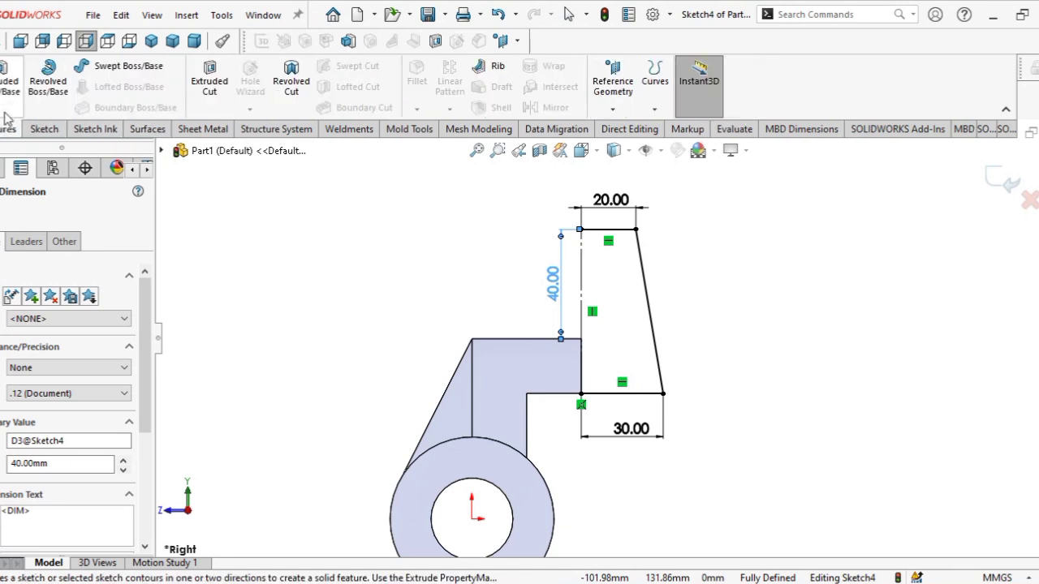
{"action": "left_click", "coordinate": [49, 81]}
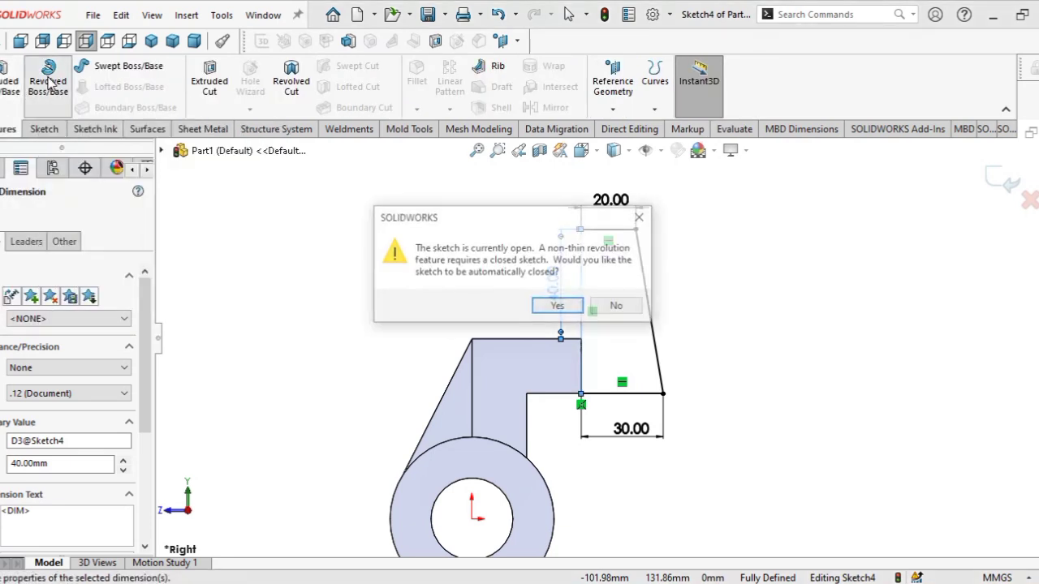
{"action": "left_click", "coordinate": [557, 306]}
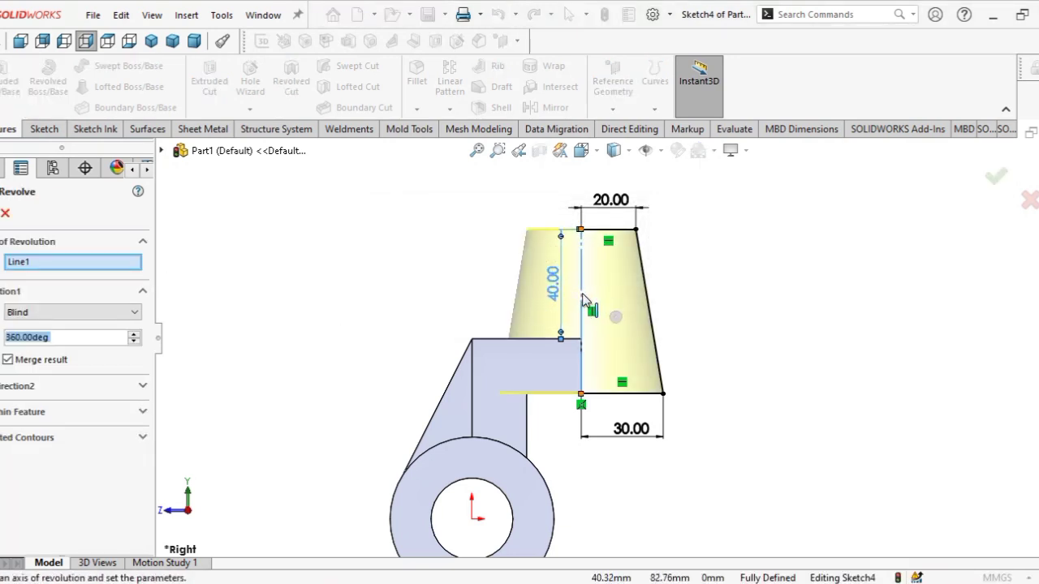
{"action": "middle_click_drag", "start_coordinate": [436, 352], "coordinate": [393, 371]}
{"action": "key", "text": "Return"}
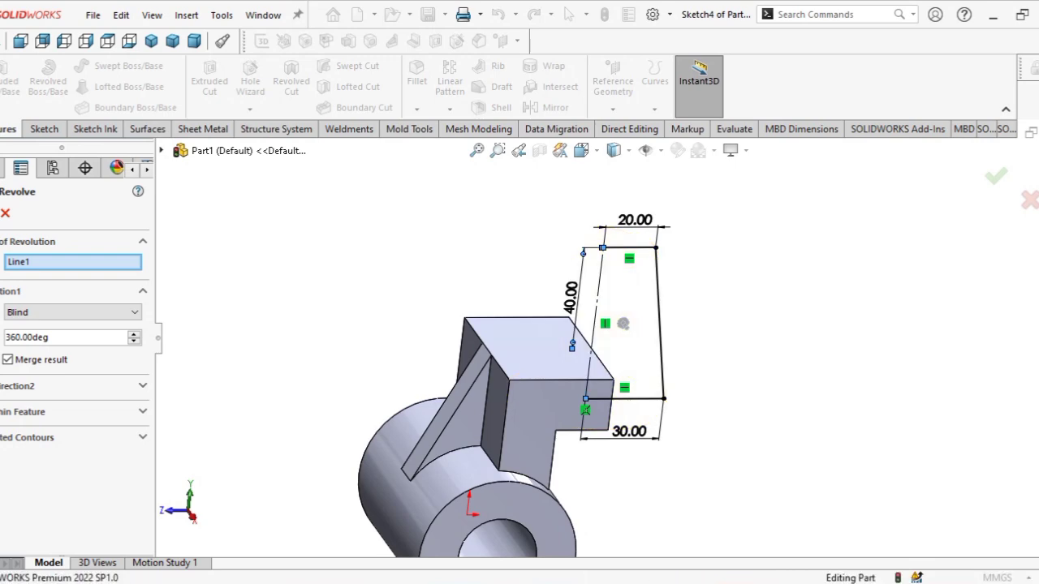
{"action": "left_click", "coordinate": [787, 472]}
- Start a sketch on the flat underside of the overhang and convert that face's outline into sketch entities
{"action": "middle_click_drag", "start_coordinate": [787, 473], "coordinate": [695, 532]}
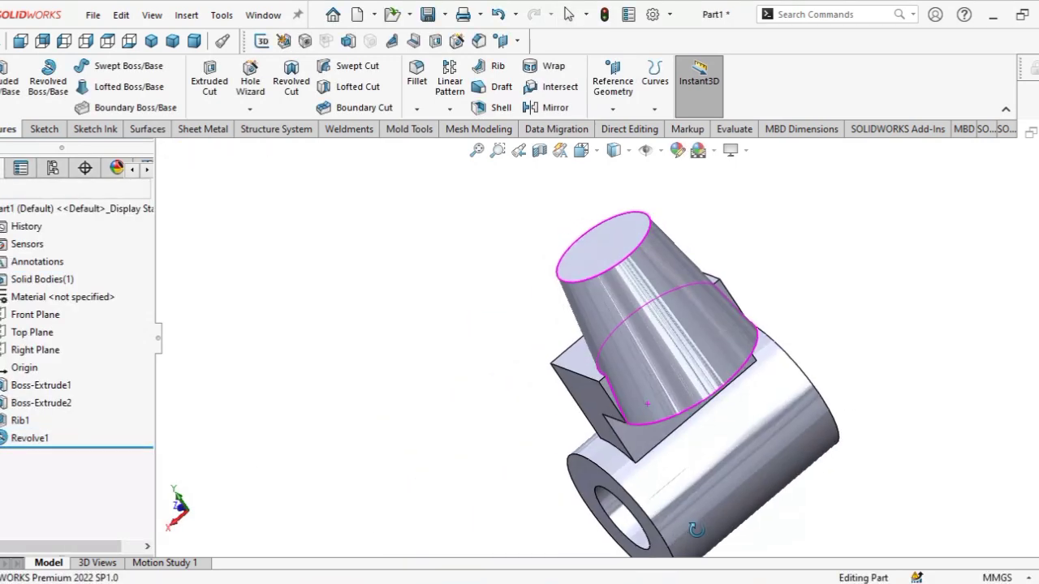
{"action": "scroll", "coordinate": [634, 386], "scroll_direction": "down", "scroll_amount": 3}
{"action": "scroll", "coordinate": [632, 384], "scroll_direction": "up", "scroll_amount": 3}
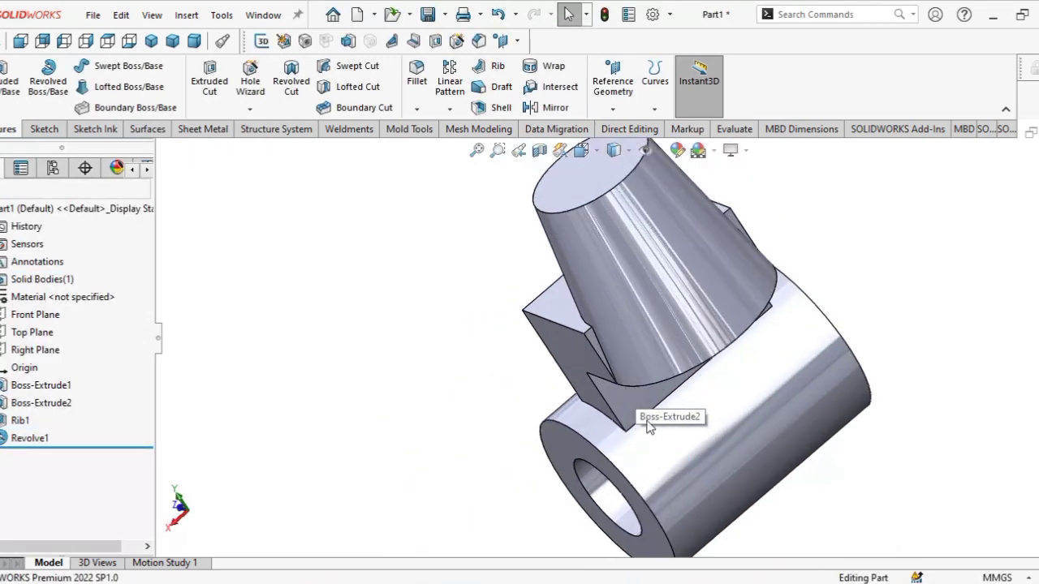
{"action": "mouse_move", "coordinate": [631, 384]}
{"action": "middle_mouse_down"}
{"action": "mouse_move", "coordinate": [671, 441]}
{"action": "mouse_move", "coordinate": [677, 302]}
{"action": "mouse_move", "coordinate": [736, 254]}
{"action": "mouse_move", "coordinate": [681, 365]}
{"action": "middle_mouse_up"}
{"action": "left_click", "coordinate": [689, 351]}
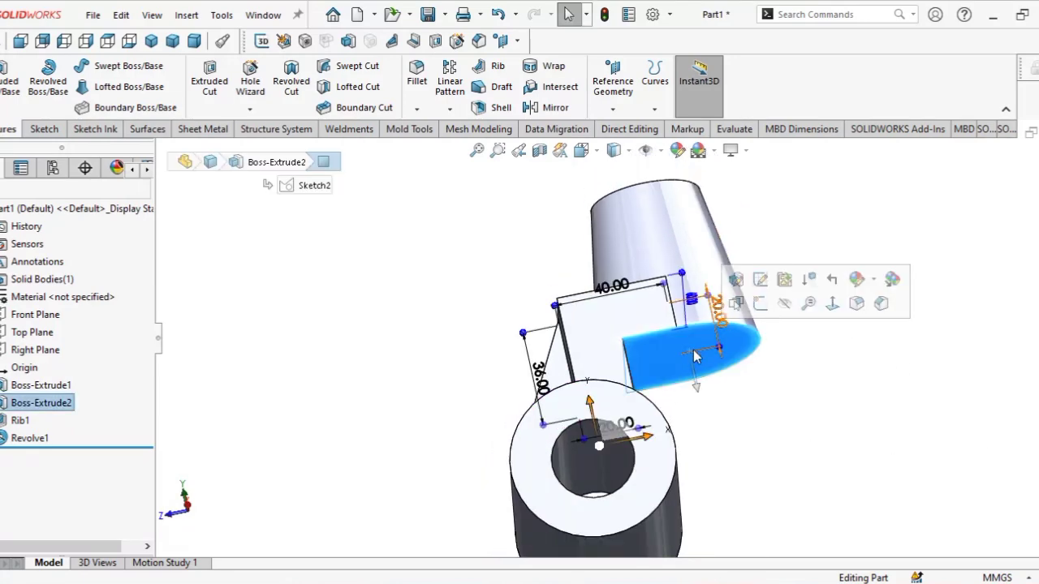
{"action": "left_click", "coordinate": [760, 303]}
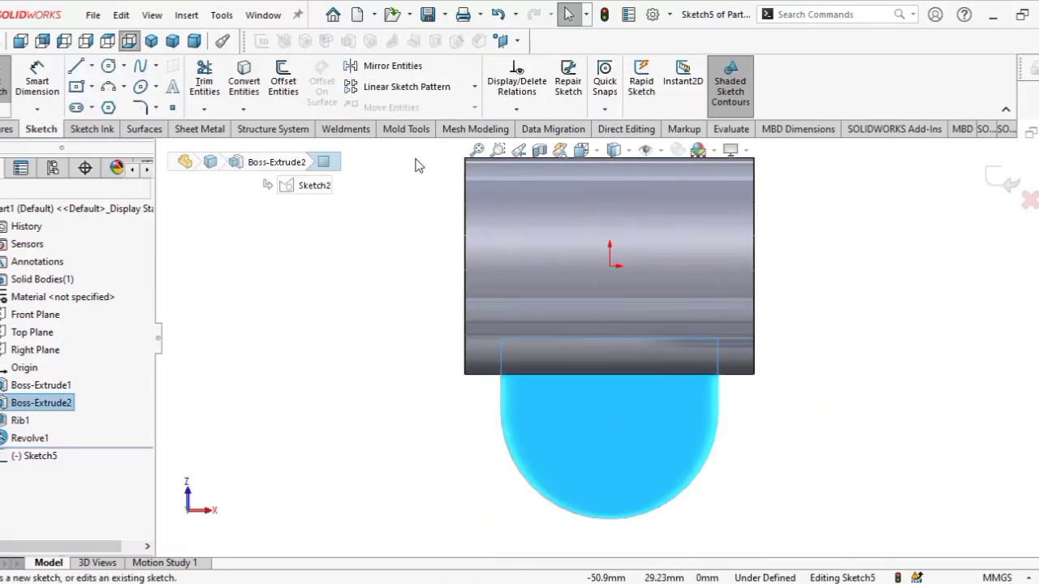
{"action": "left_click", "coordinate": [245, 75]}
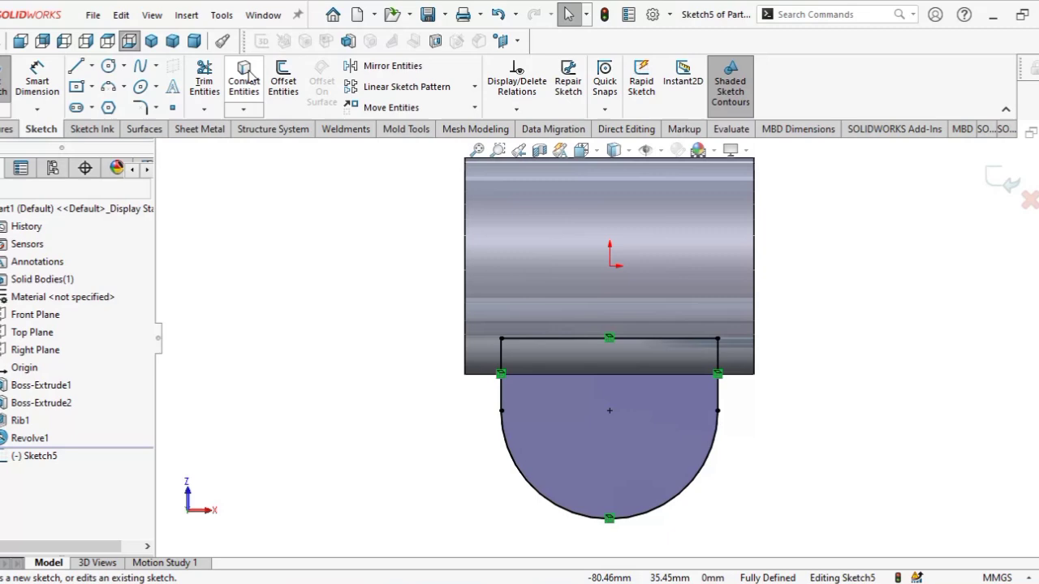
- Extrude the converted outline with the Up To Surface end condition, ending at the arm's top face
{"action": "left_click", "coordinate": [11, 128]}
{"action": "left_click", "coordinate": [8, 88]}
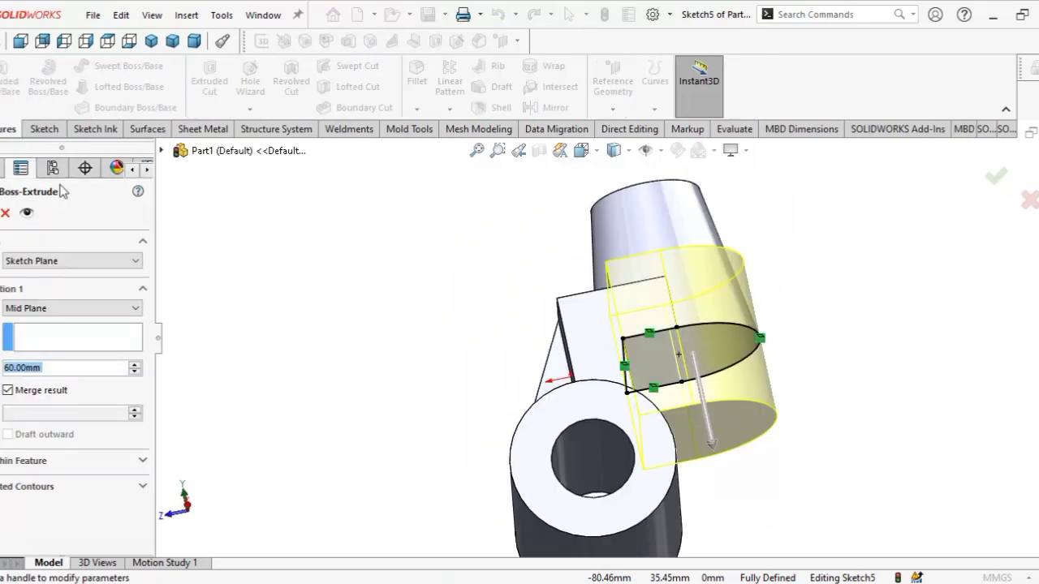
{"action": "left_click", "coordinate": [138, 310]}
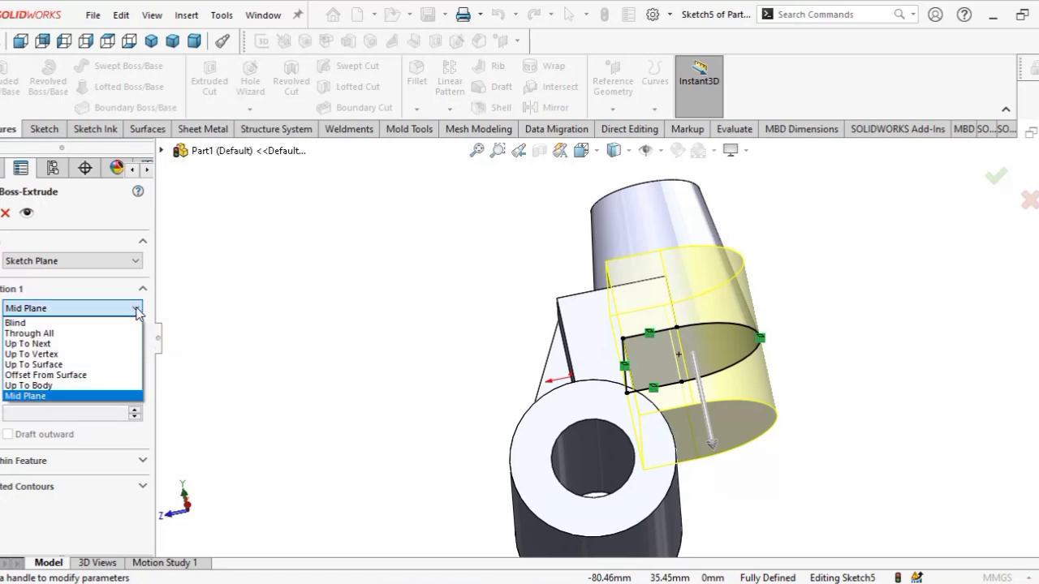
{"action": "left_click", "coordinate": [48, 364]}
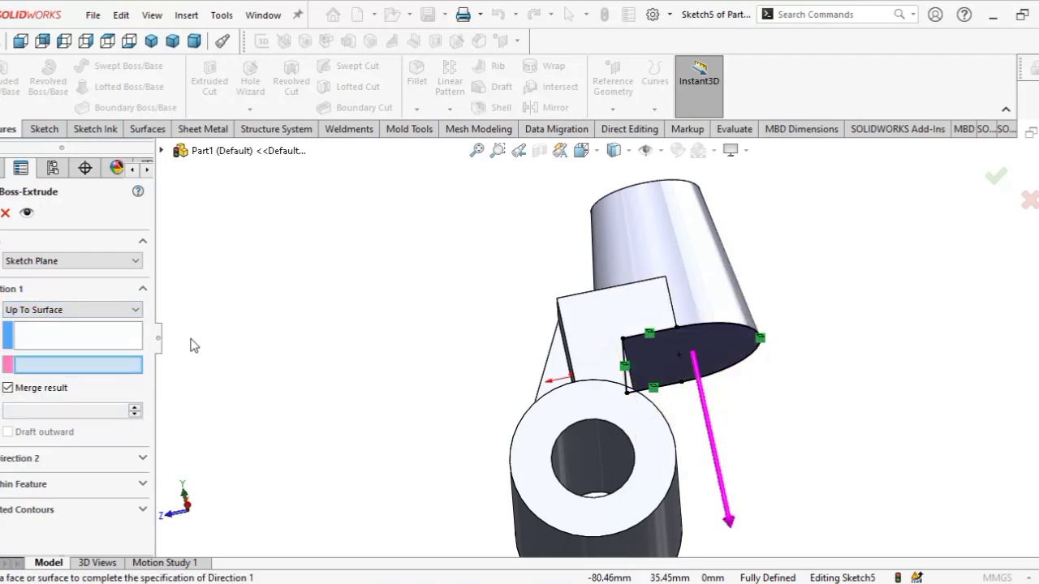
{"action": "middle_click_drag", "start_coordinate": [442, 286], "coordinate": [363, 483]}
{"action": "left_click", "coordinate": [581, 409]}
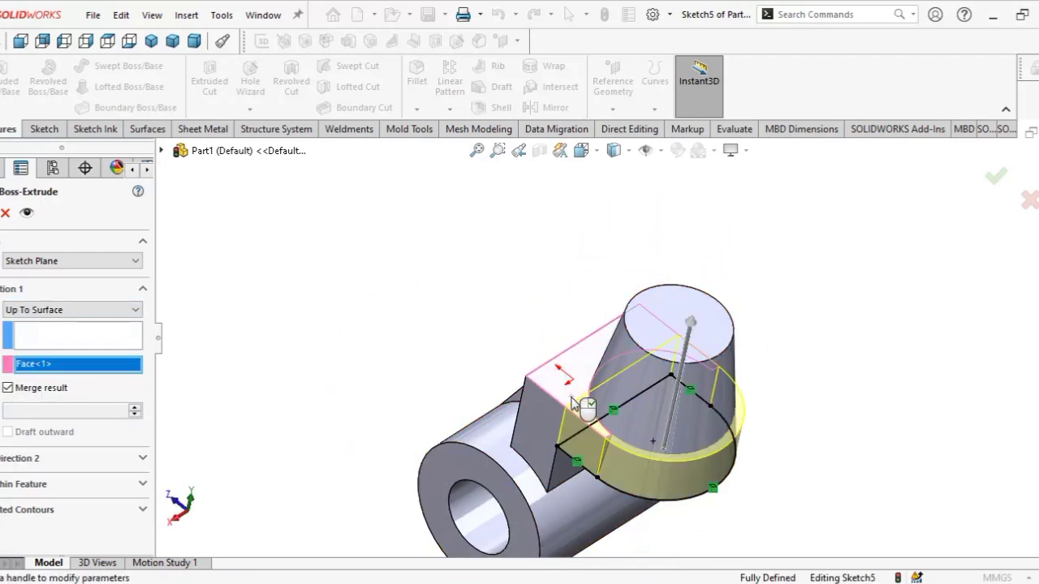
{"action": "key", "text": "Return"}
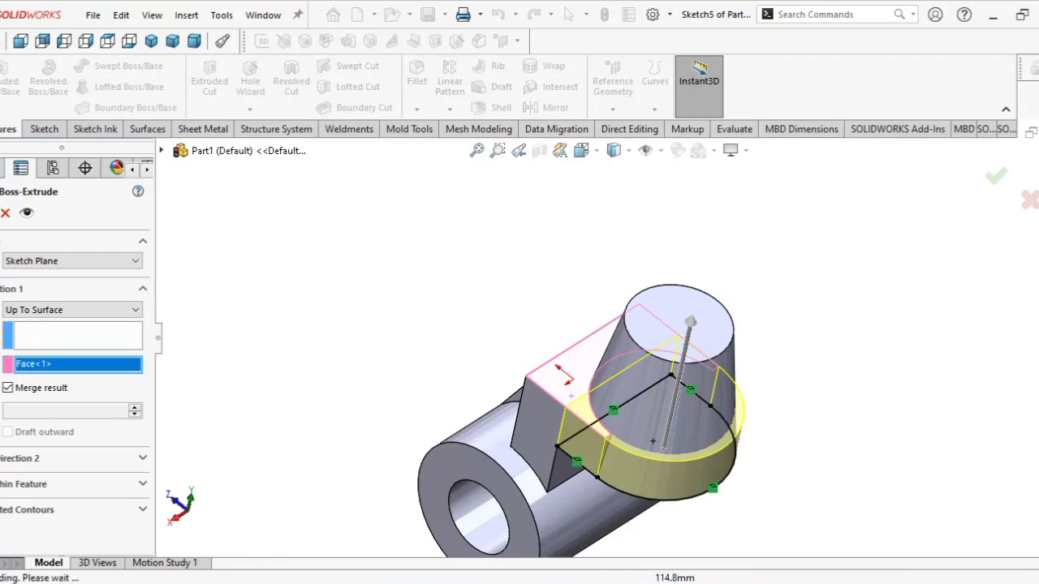
- Sketch a circle about 15 mm in diameter on the cone's top face, centred on the cone
{"action": "middle_click_drag", "start_coordinate": [306, 371], "coordinate": [292, 337]}
{"action": "scroll", "coordinate": [914, 243], "scroll_direction": "up", "scroll_amount": 3}
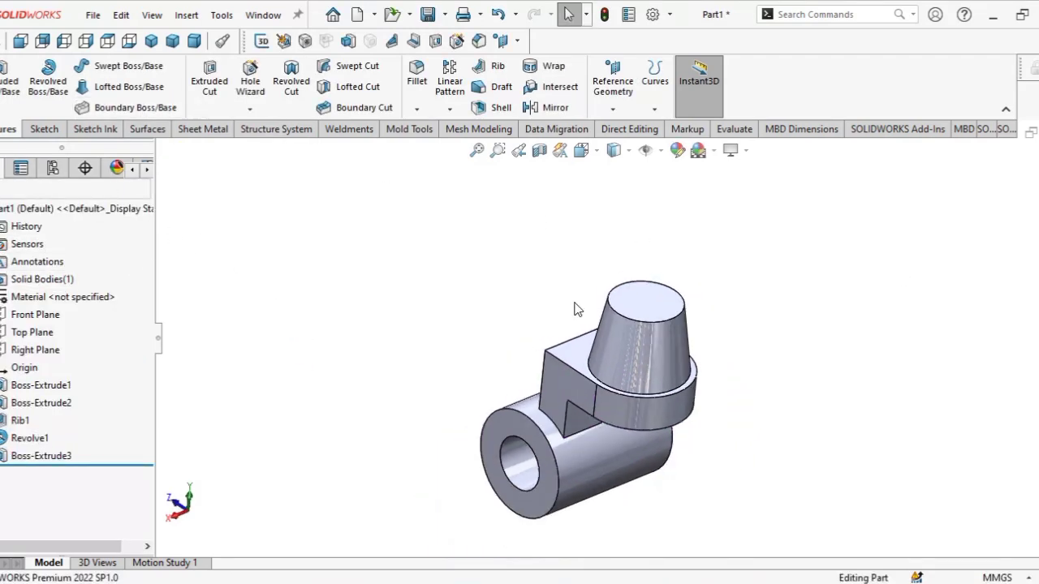
{"action": "scroll", "coordinate": [944, 371], "scroll_direction": "down", "scroll_amount": 5}
{"action": "left_click", "coordinate": [725, 319]}
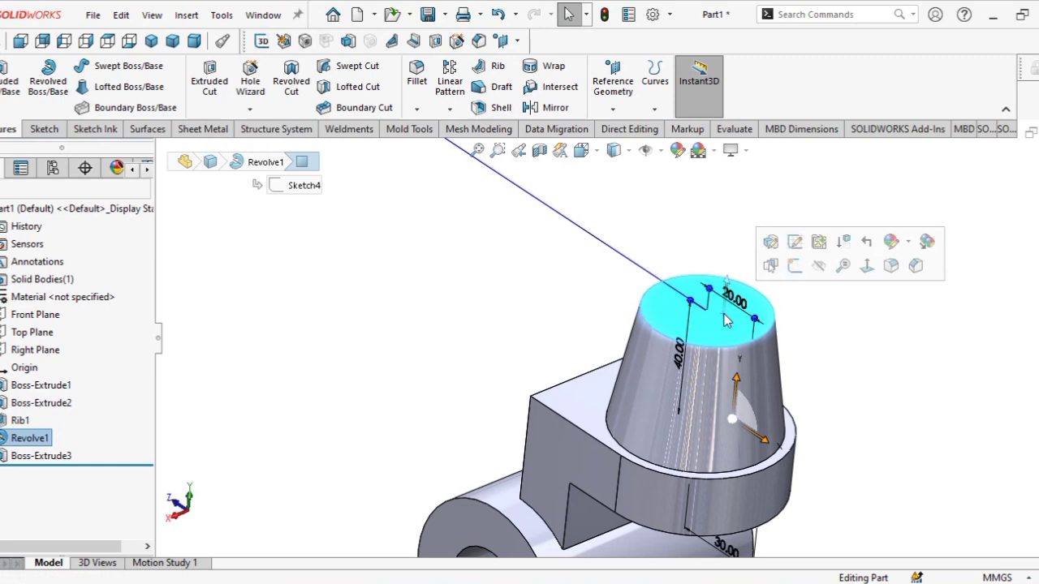
{"action": "left_click", "coordinate": [794, 266]}
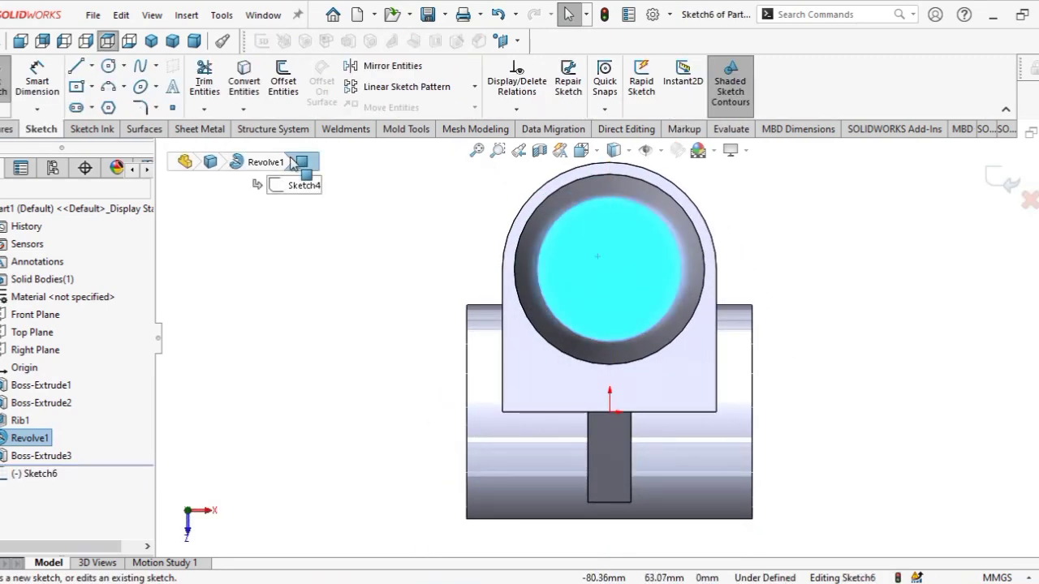
{"action": "left_click", "coordinate": [112, 69]}
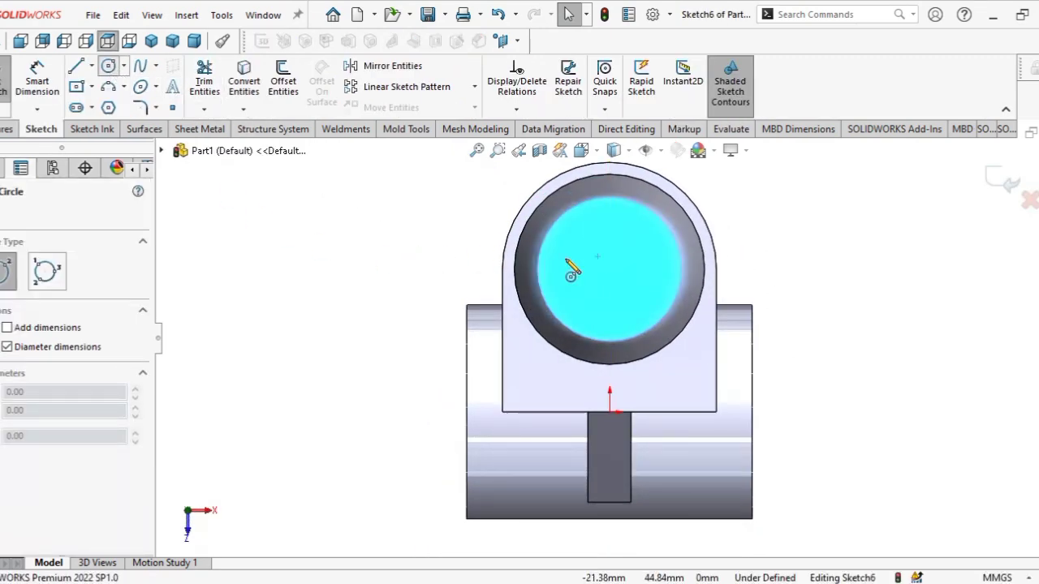
{"action": "left_click", "coordinate": [610, 271]}
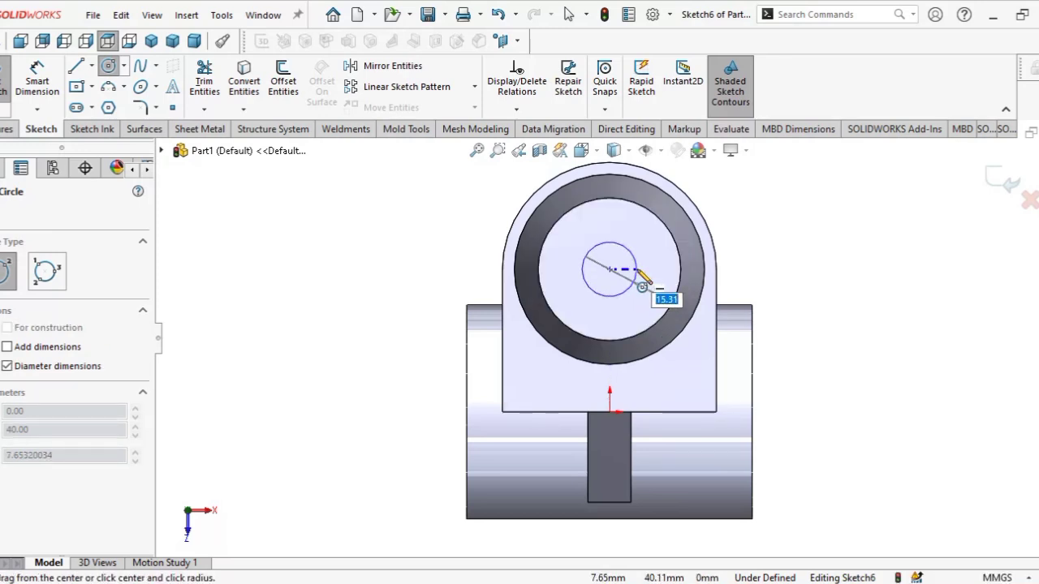
{"action": "left_click", "coordinate": [634, 284]}
- Dimension the circle on the cone's top face to a diameter of 20 mm
{"action": "left_click", "coordinate": [38, 78]}
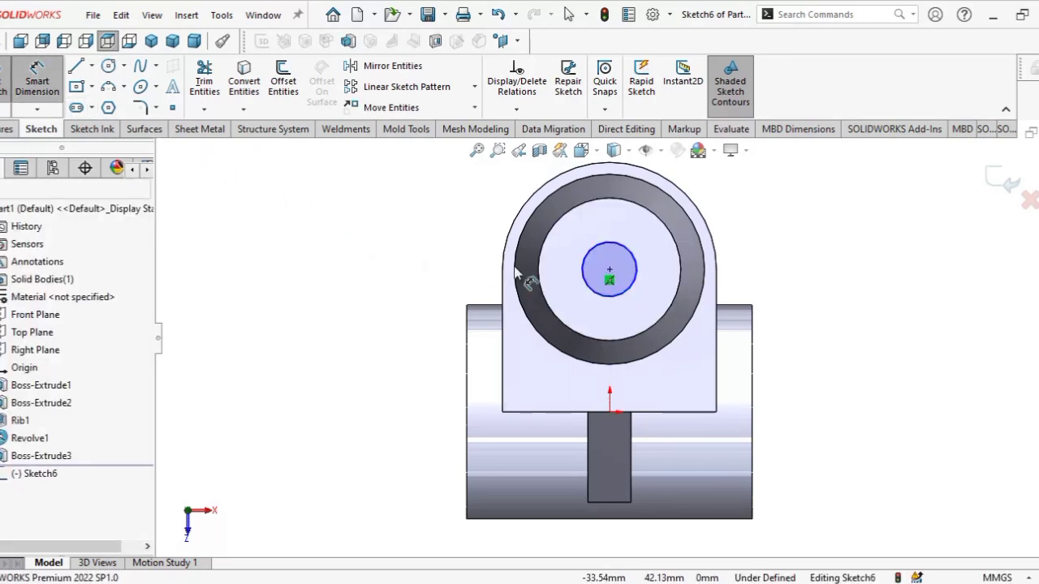
{"action": "left_click", "coordinate": [637, 280]}
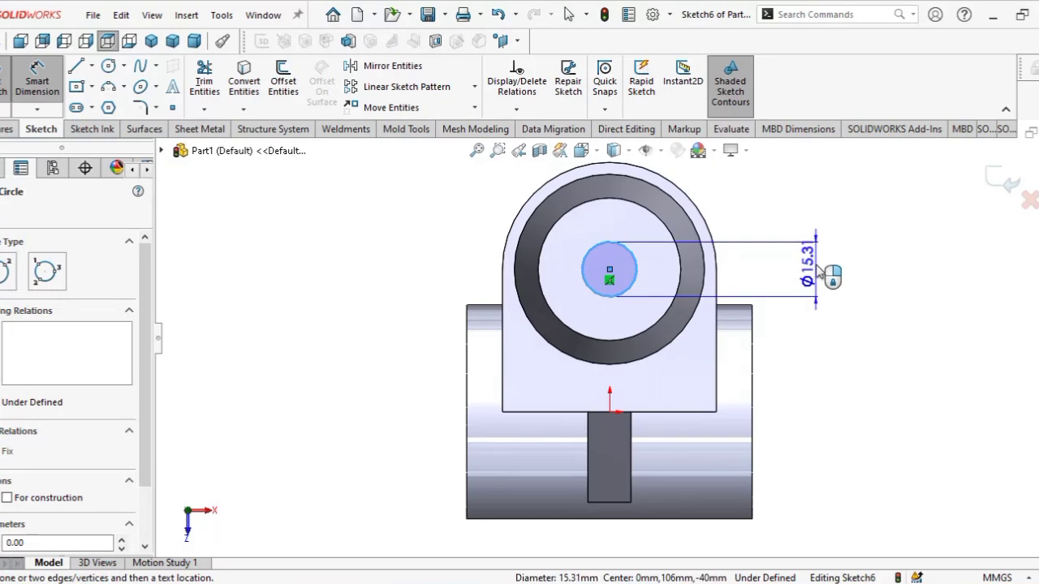
{"action": "left_click", "coordinate": [818, 264]}
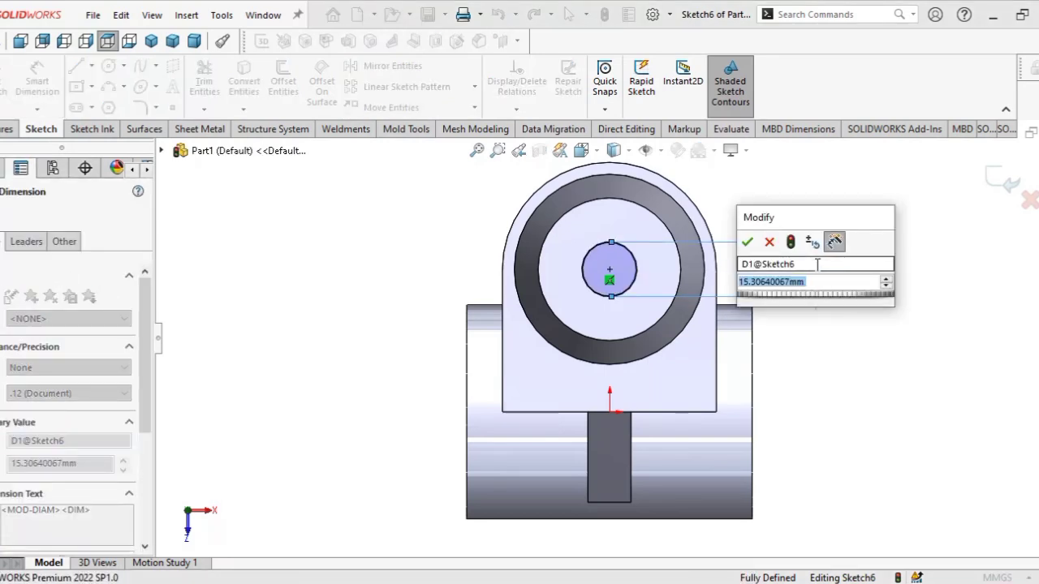
{"action": "type", "text": "20"}
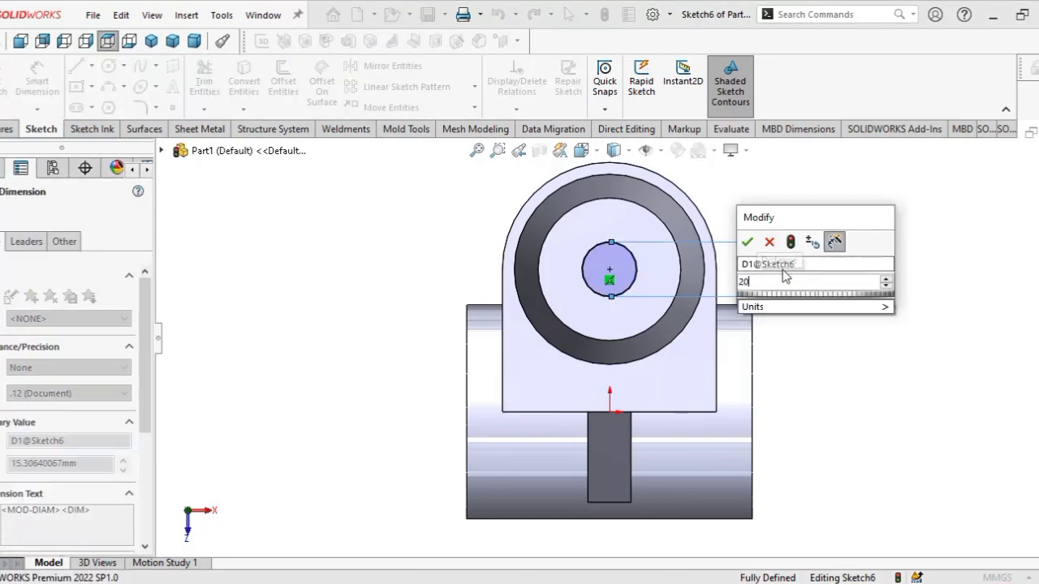
{"action": "key", "text": "Return"}
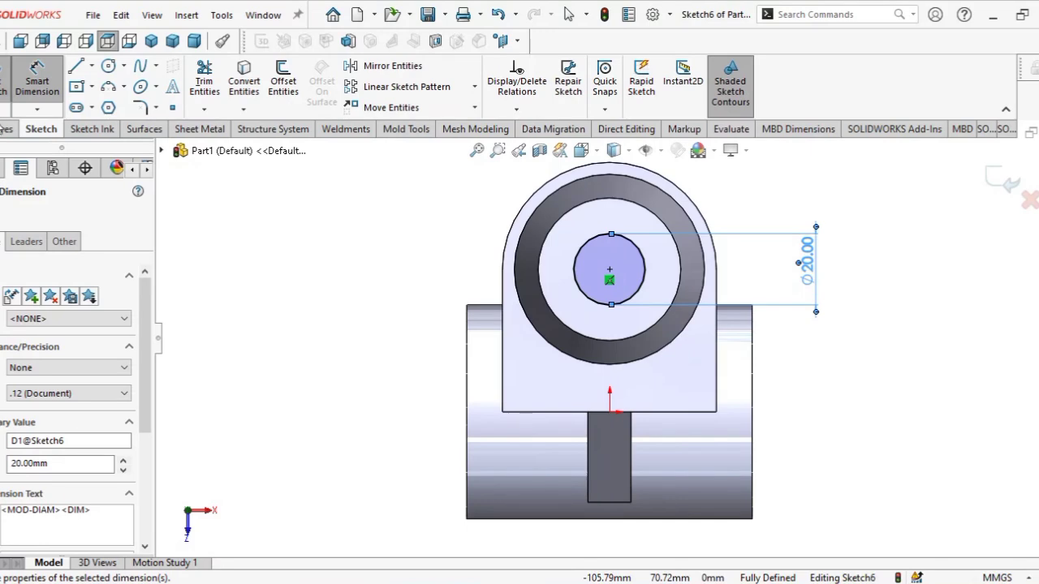
- Make an extruded cut from the 20 mm circle with Up To Surface, ending at the overhang's underside face
{"action": "left_click", "coordinate": [6, 129]}
{"action": "left_click", "coordinate": [217, 78]}
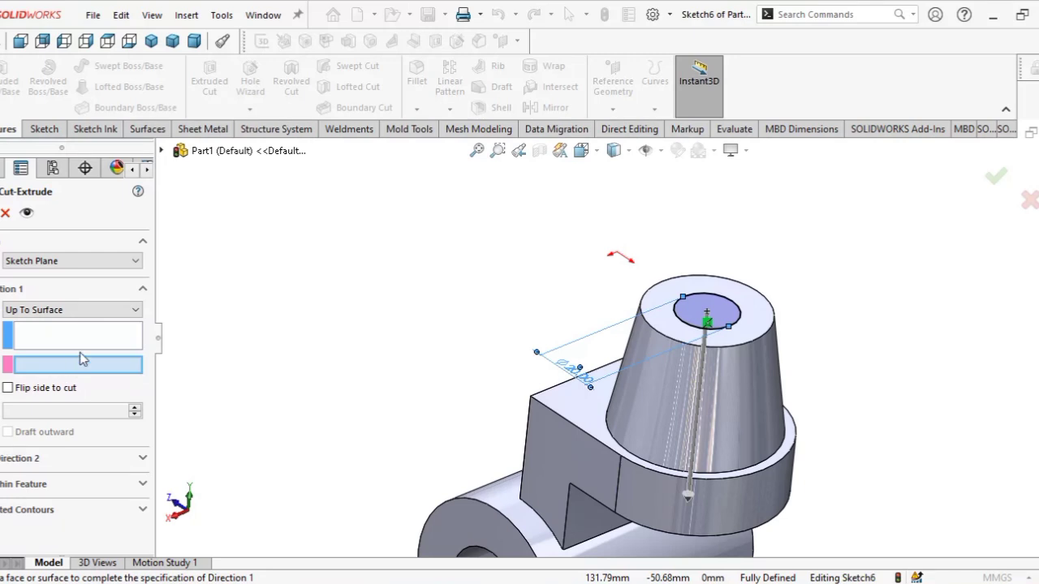
{"action": "left_click", "coordinate": [135, 310]}
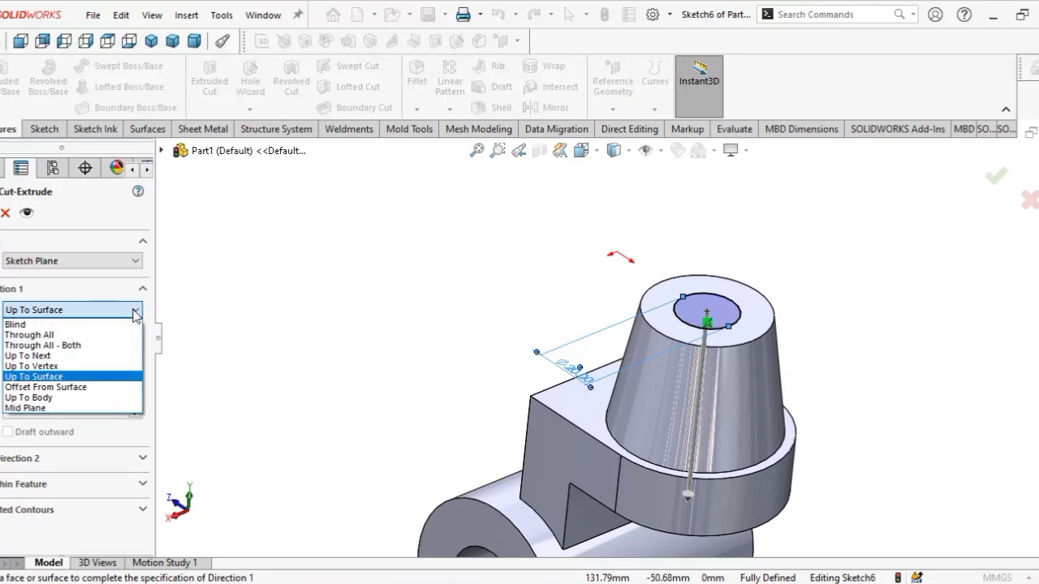
{"action": "left_click", "coordinate": [95, 335]}
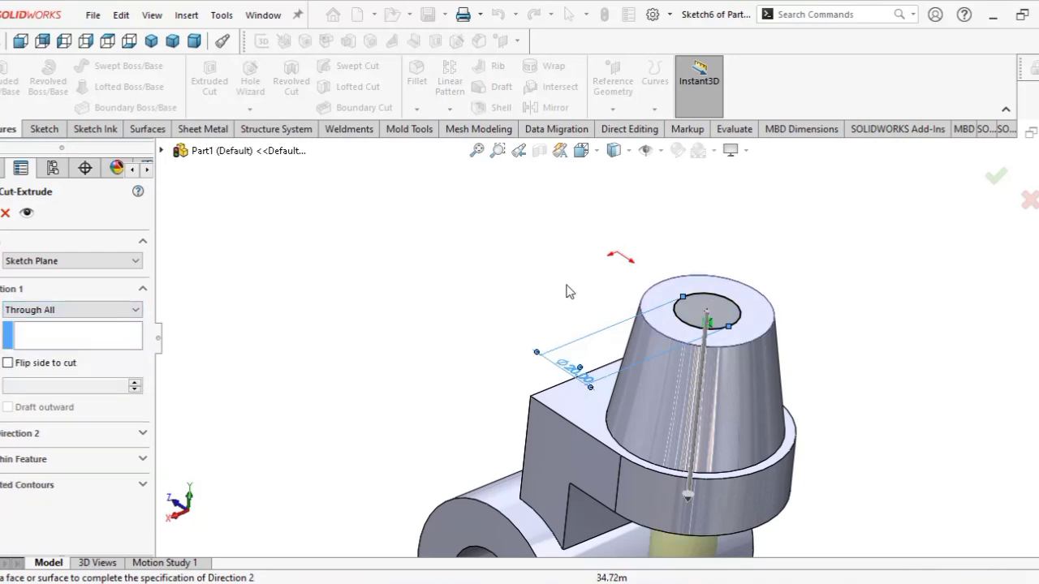
{"action": "scroll", "coordinate": [569, 292], "scroll_direction": "up", "scroll_amount": 3}
{"action": "mouse_move", "coordinate": [387, 336]}
{"action": "middle_mouse_down"}
{"action": "mouse_move", "coordinate": [438, 255]}
{"action": "mouse_move", "coordinate": [441, 356]}
{"action": "mouse_move", "coordinate": [399, 336]}
{"action": "middle_mouse_up"}
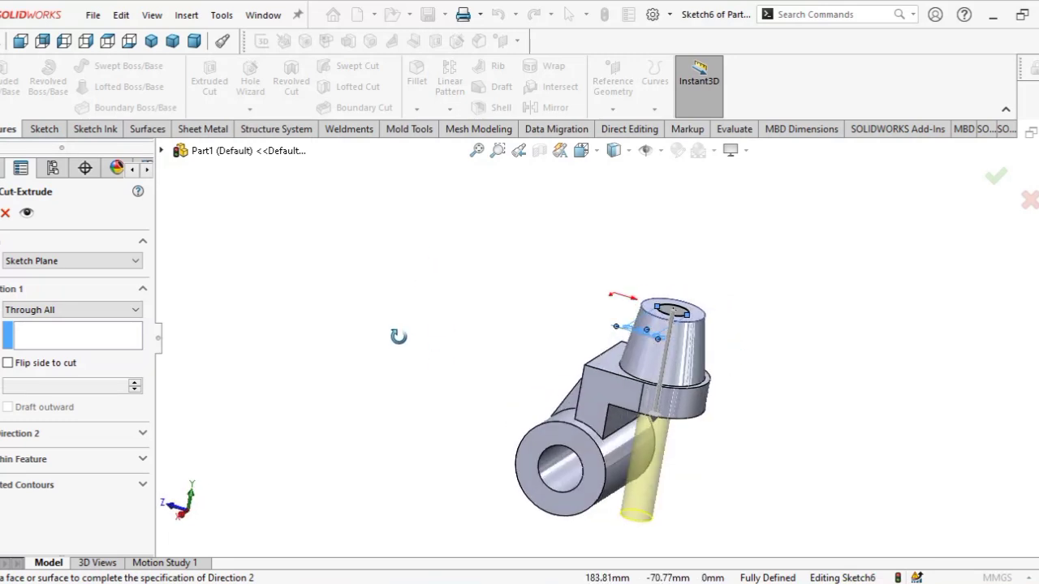
{"action": "left_click", "coordinate": [138, 314]}
{"action": "left_click", "coordinate": [81, 375]}
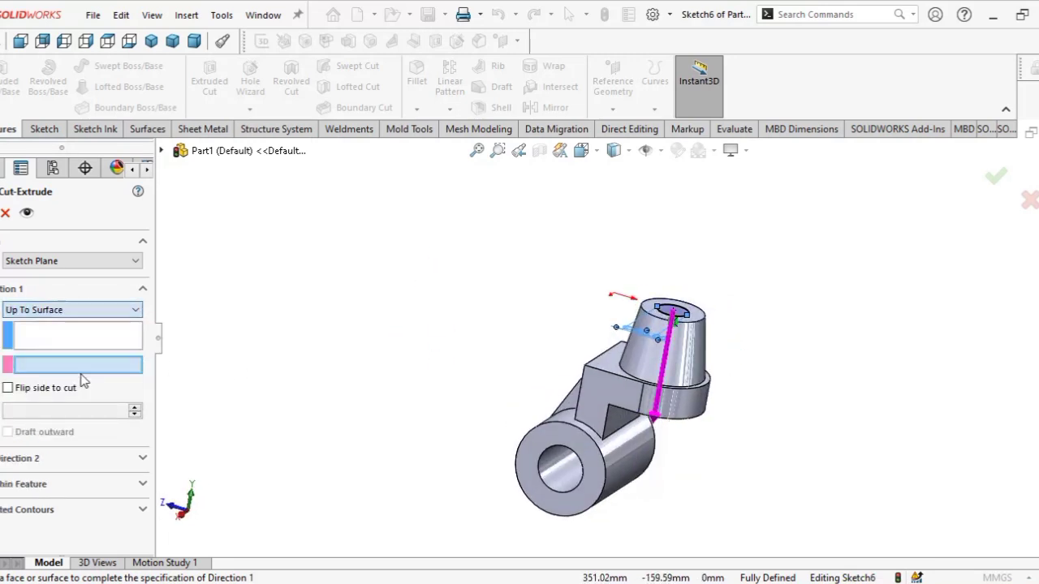
{"action": "middle_click_drag", "start_coordinate": [204, 484], "coordinate": [217, 240]}
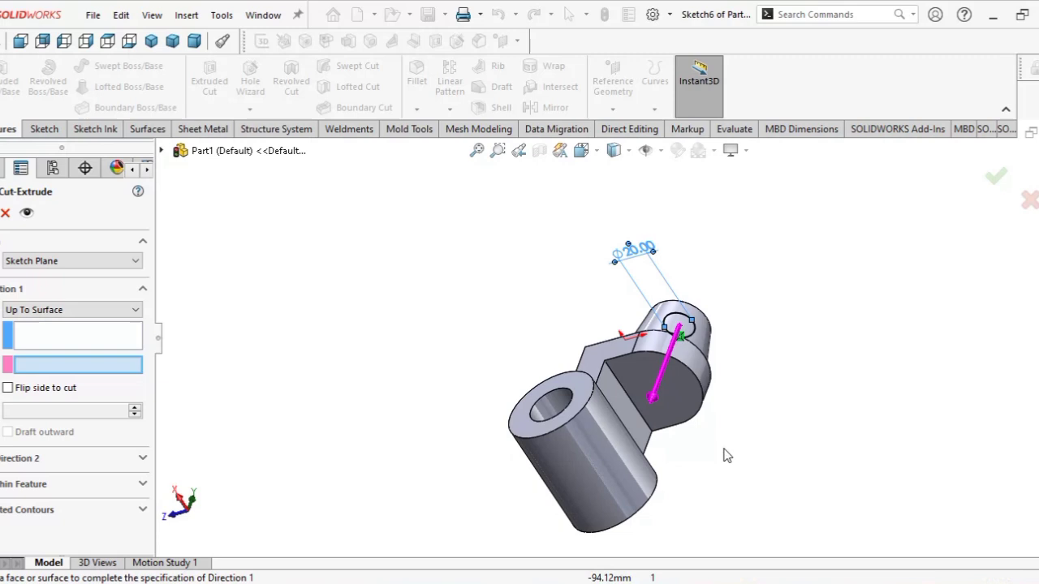
{"action": "left_click", "coordinate": [667, 391]}
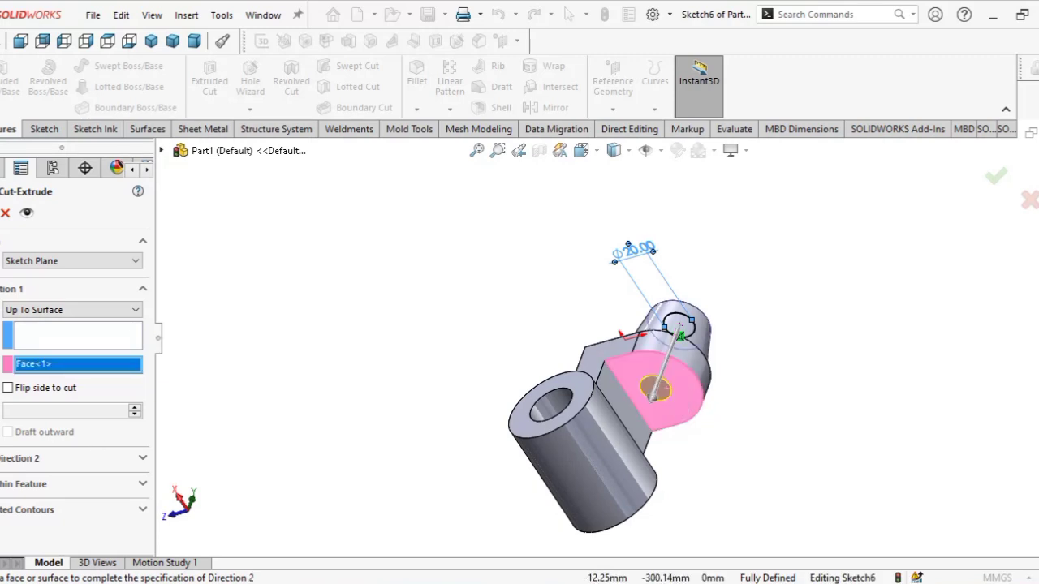
{"action": "key", "text": "Return"}
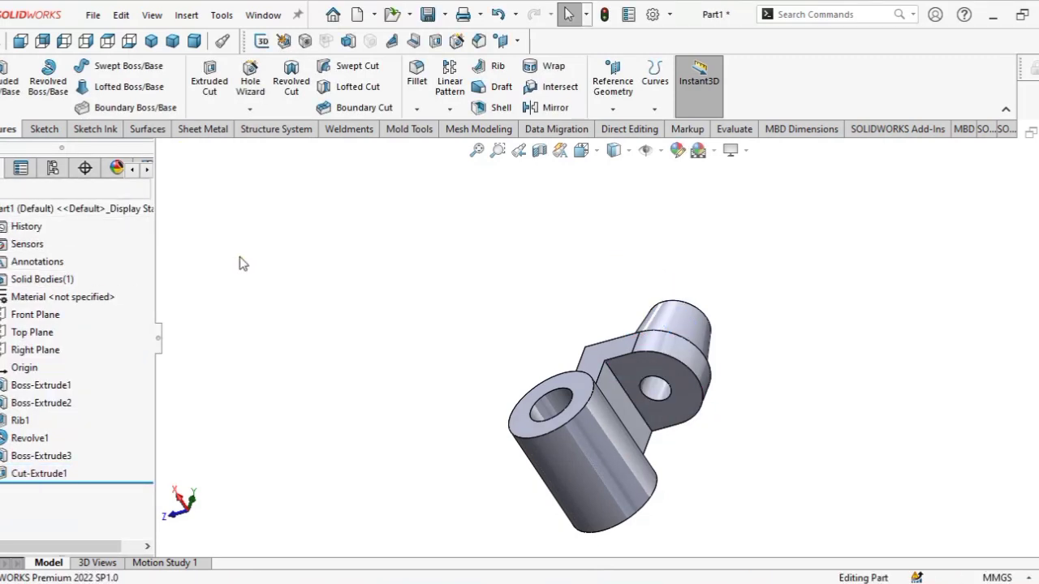
- Apply a bright pink colour appearance (red 255, green 79) to the whole part
{"action": "middle_click_drag", "start_coordinate": [240, 257], "coordinate": [443, 457]}
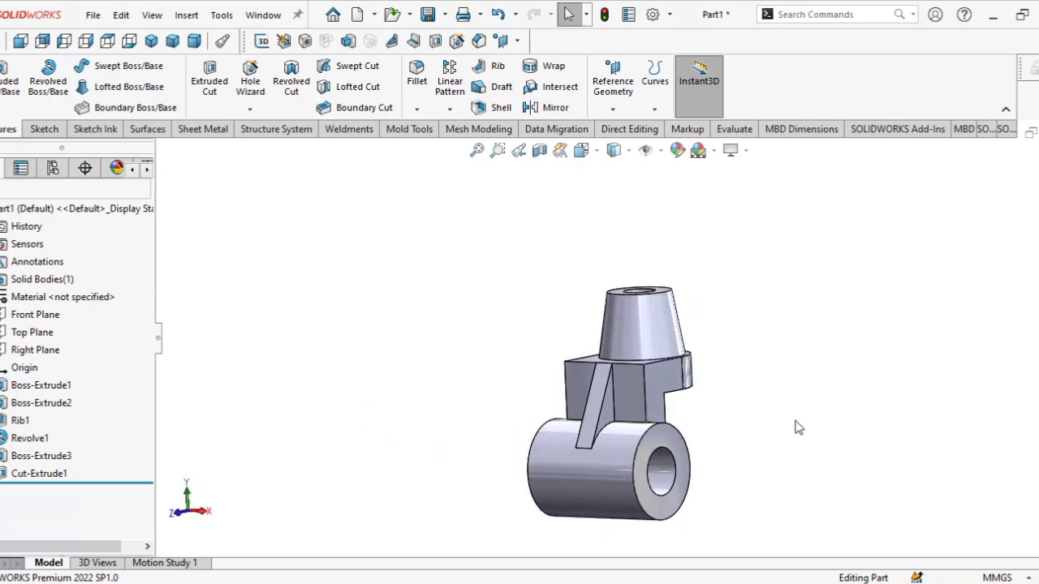
{"action": "scroll", "coordinate": [779, 432], "scroll_direction": "down", "scroll_amount": 2}
{"action": "middle_click_drag", "start_coordinate": [702, 384], "coordinate": [675, 420]}
{"action": "scroll", "coordinate": [639, 390], "scroll_direction": "down", "scroll_amount": 5}
{"action": "left_click", "coordinate": [580, 319]}
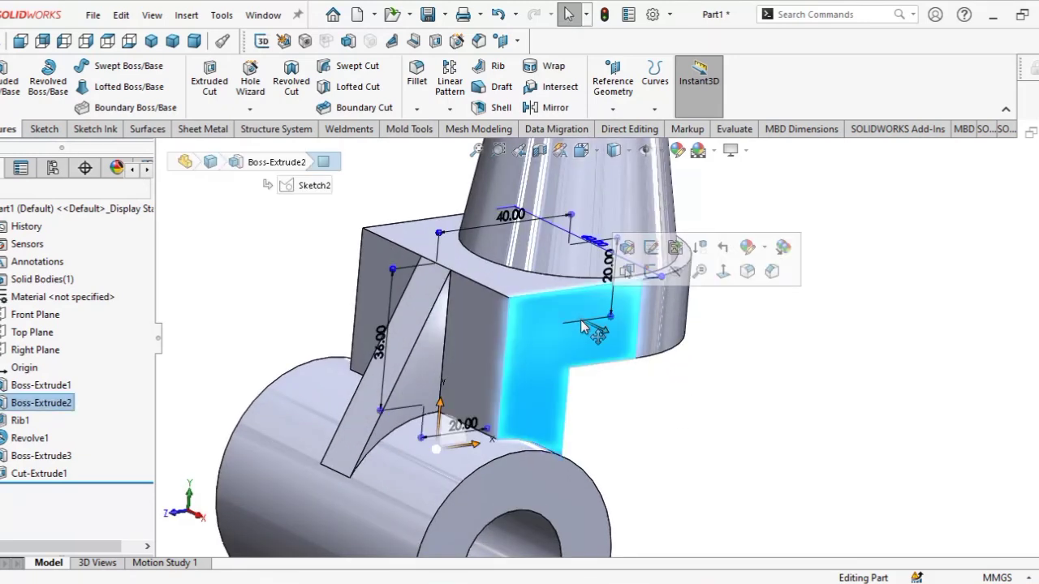
{"action": "left_click", "coordinate": [767, 253]}
{"action": "left_click", "coordinate": [784, 341]}
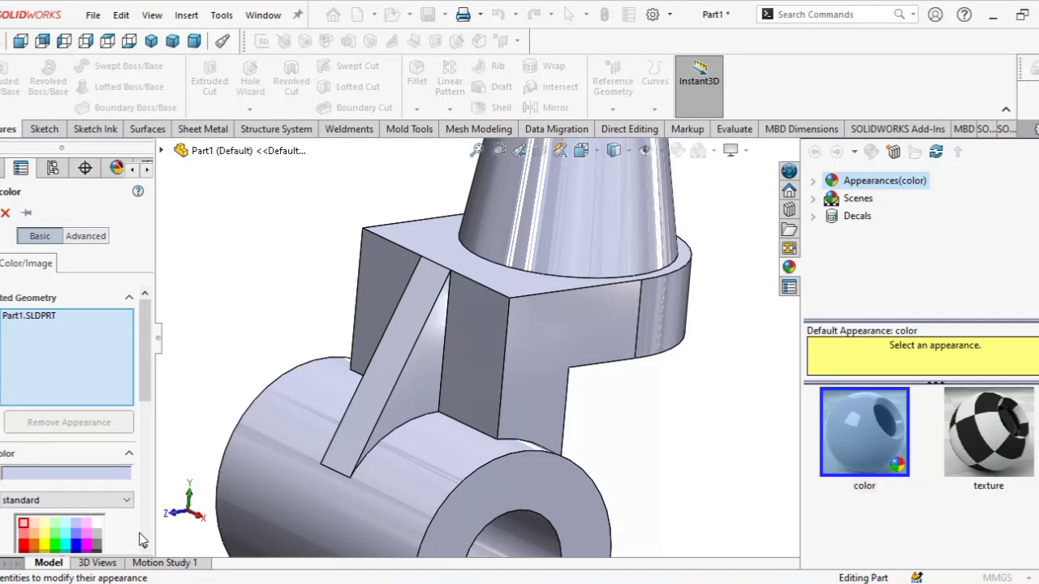
{"action": "scroll", "coordinate": [140, 539], "scroll_direction": "down", "scroll_amount": 3}
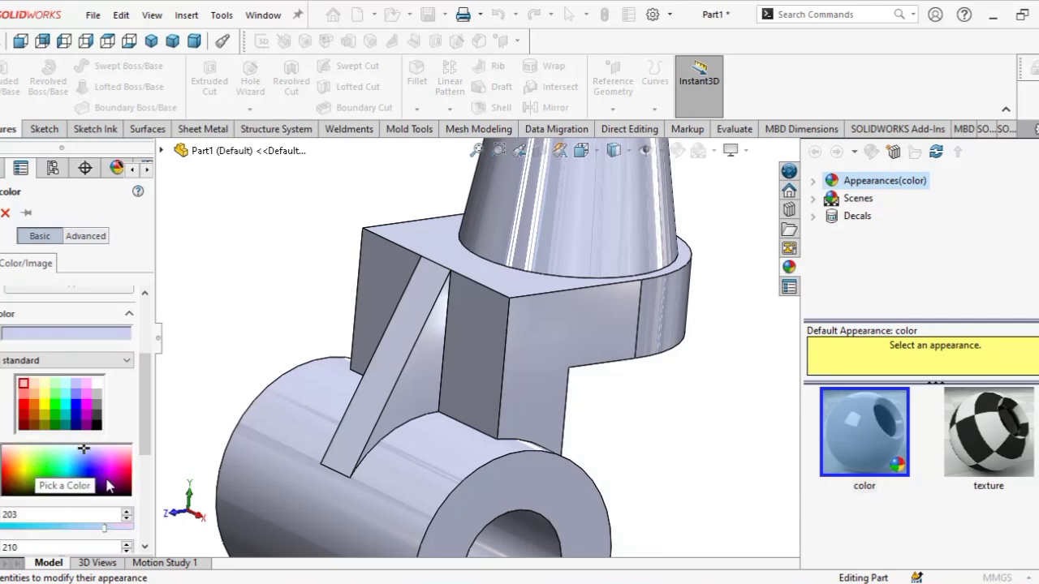
{"action": "left_click", "coordinate": [116, 463]}
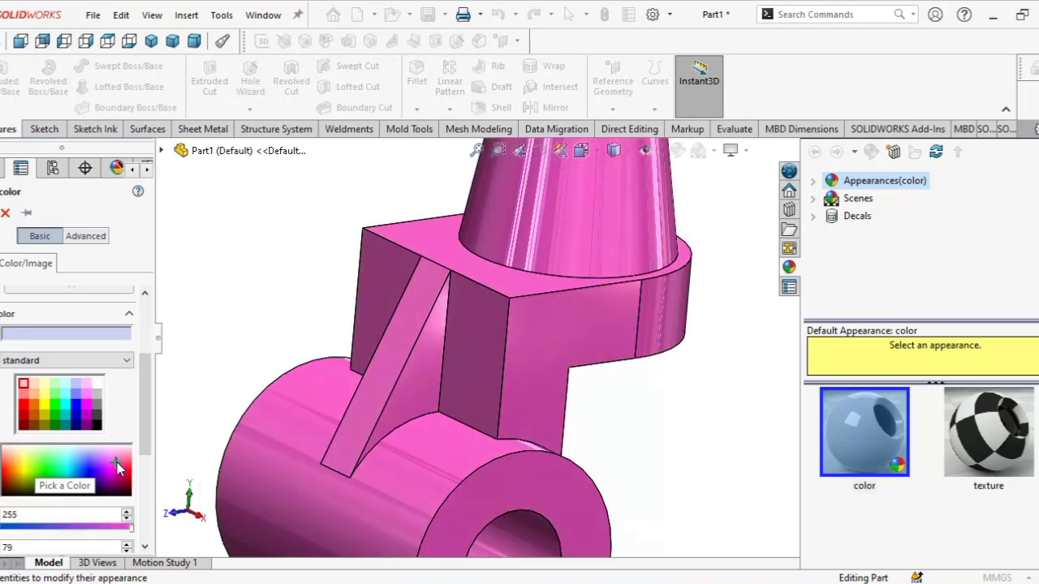
{"action": "scroll", "coordinate": [698, 333], "scroll_direction": "up", "scroll_amount": 3}
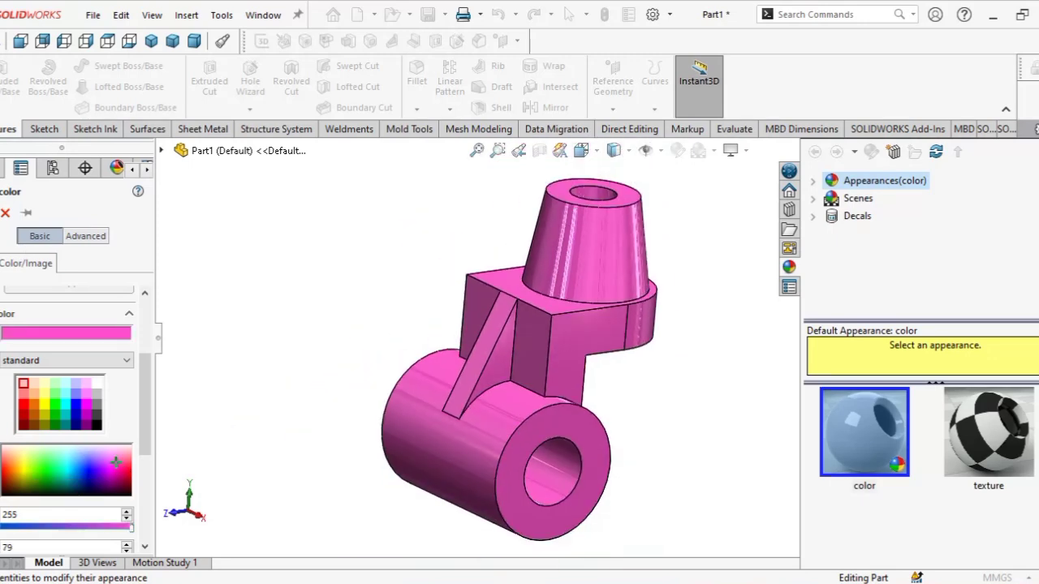
{"action": "left_click", "coordinate": [0, 213]}
{"action": "left_click", "coordinate": [718, 357]}
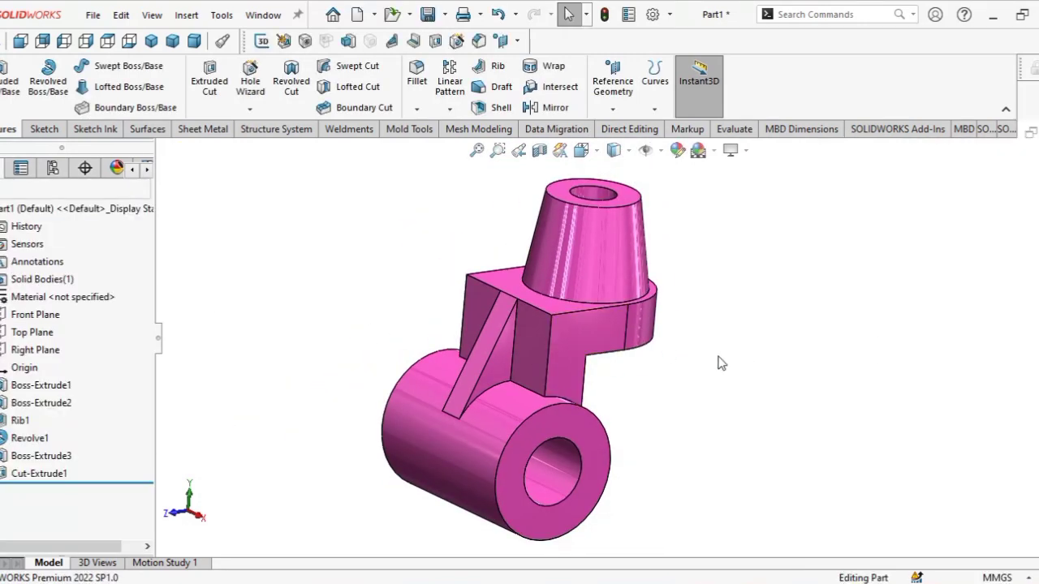
- Save the part as PART 20 in SOLIDWORKS Part format on New Volume (N:)
{"action": "left_click", "coordinate": [438, 15]}
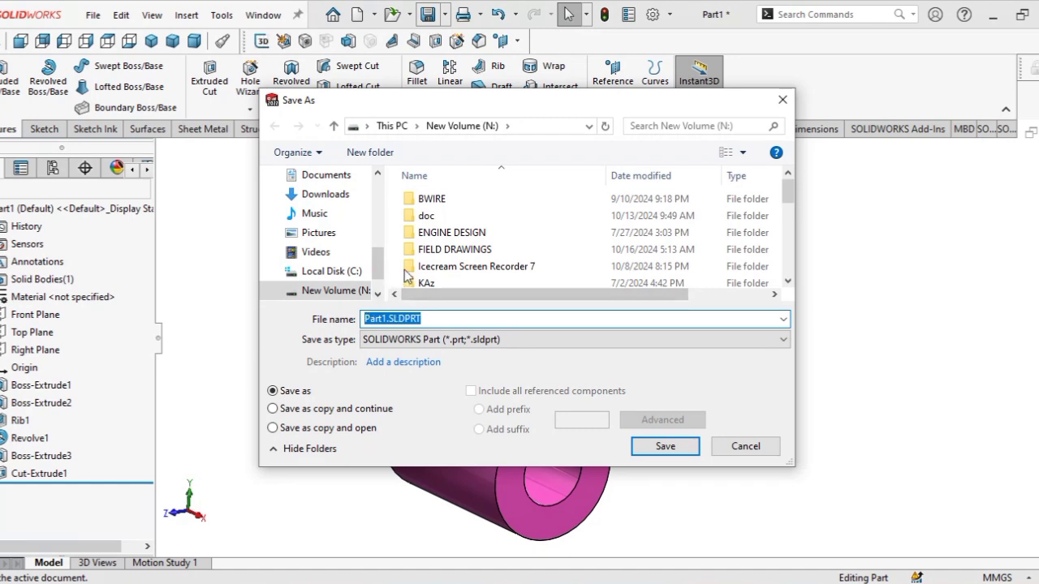
{"action": "scroll", "coordinate": [445, 237], "scroll_direction": "down", "scroll_amount": 4}
{"action": "scroll", "coordinate": [445, 237], "scroll_direction": "down", "scroll_amount": 2}
{"action": "left_click", "coordinate": [463, 244]}
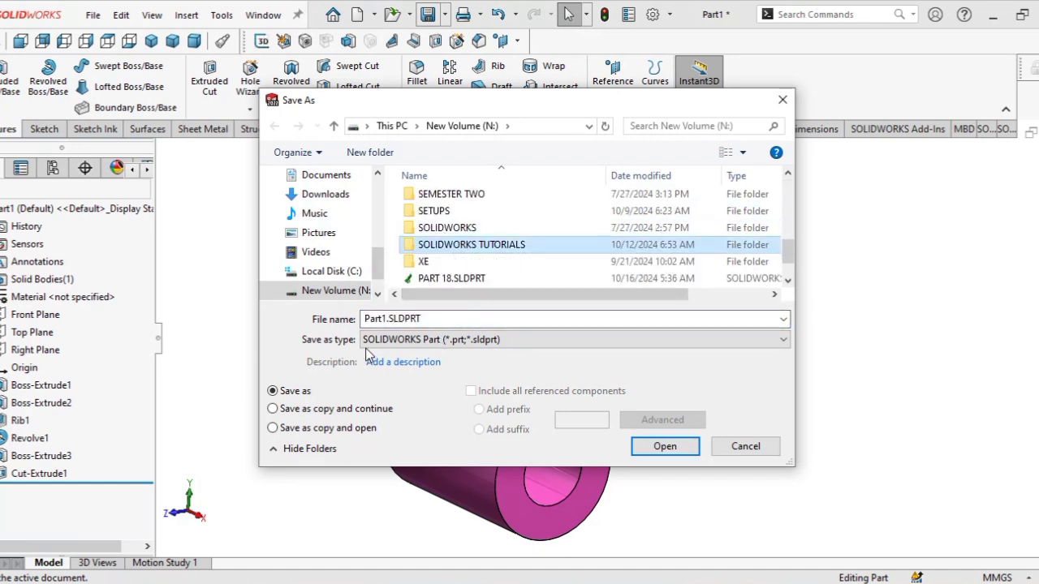
{"action": "left_click", "coordinate": [385, 321]}
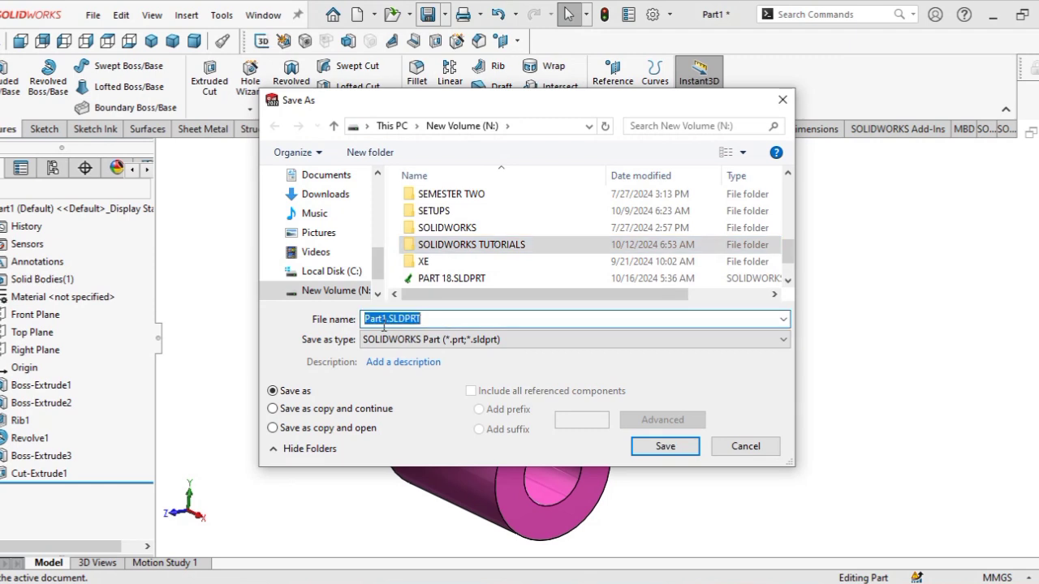
{"action": "type", "text": "PART"}
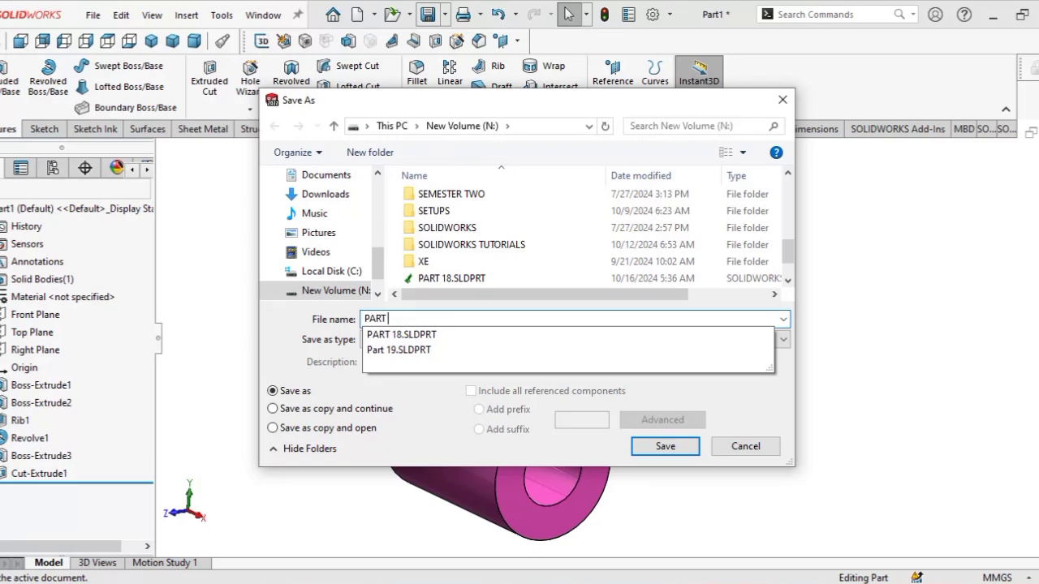
{"action": "type", "text": " 20"}
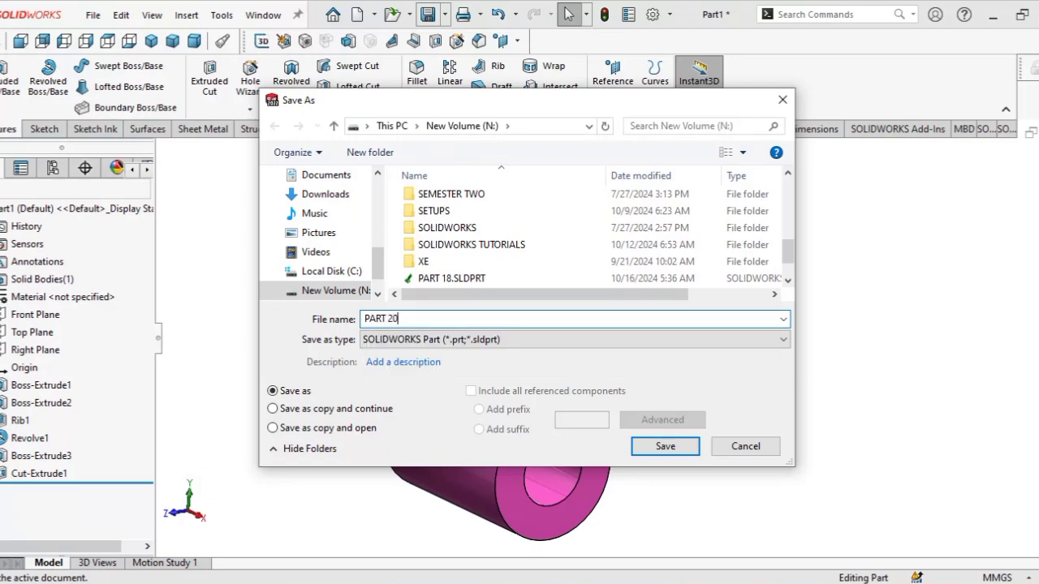
{"action": "left_click", "coordinate": [654, 445]}
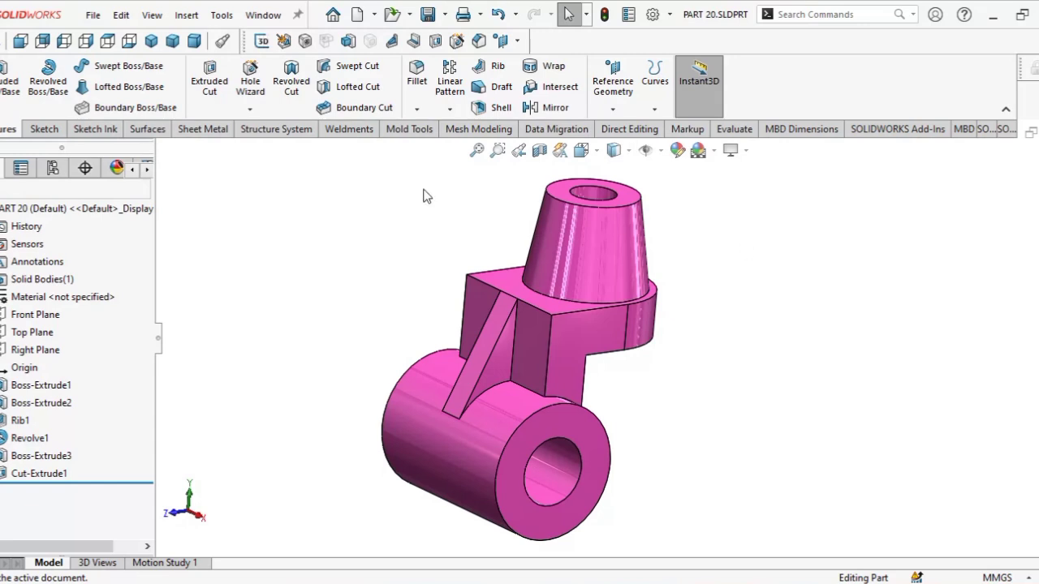
- Display the finished part in the isometric view and inspect it up close and as a whole
{"action": "left_click", "coordinate": [151, 40]}
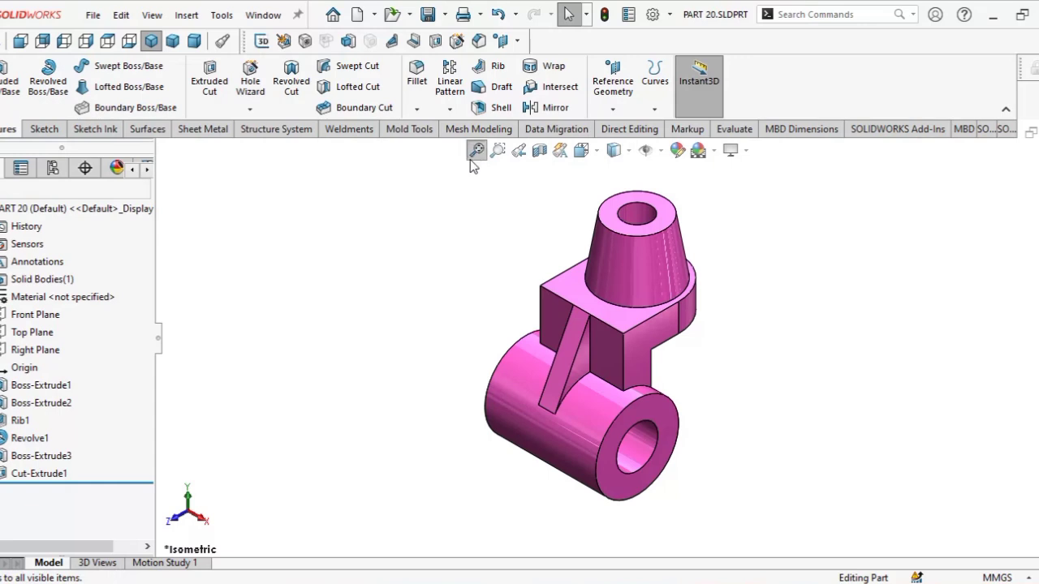
{"action": "scroll", "coordinate": [643, 375], "scroll_direction": "down", "scroll_amount": 2}
{"action": "scroll", "coordinate": [643, 375], "scroll_direction": "up", "scroll_amount": 2}
{"action": "scroll", "coordinate": [643, 375], "scroll_direction": "down", "scroll_amount": 1}
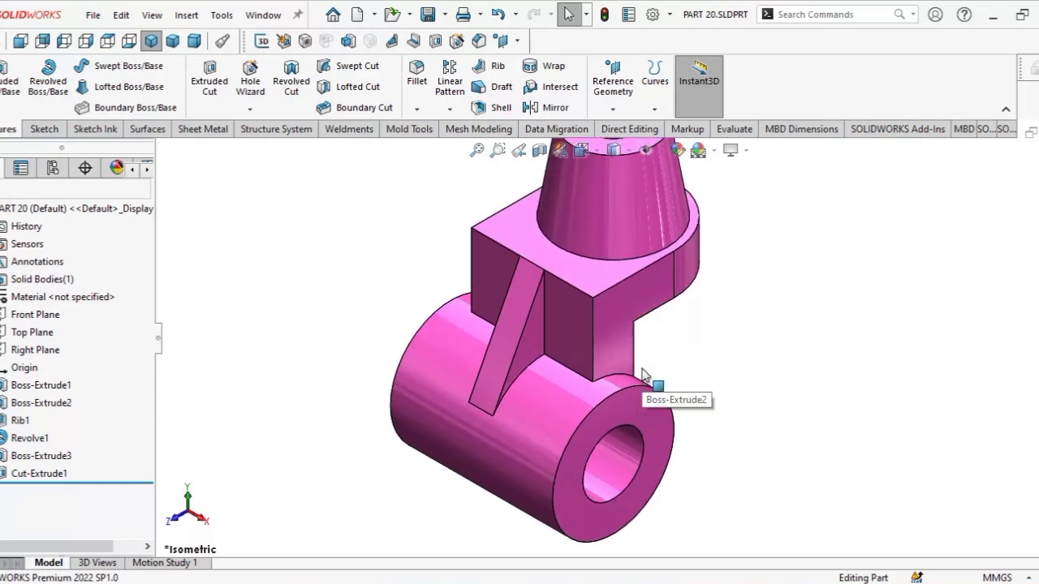
{"action": "scroll", "coordinate": [642, 375], "scroll_direction": "up", "scroll_amount": 2}
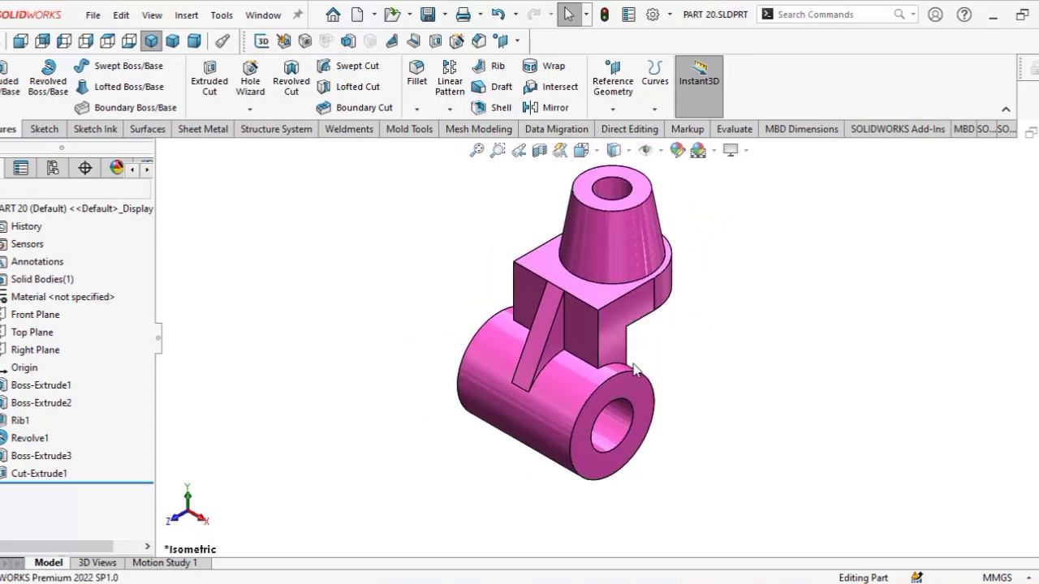